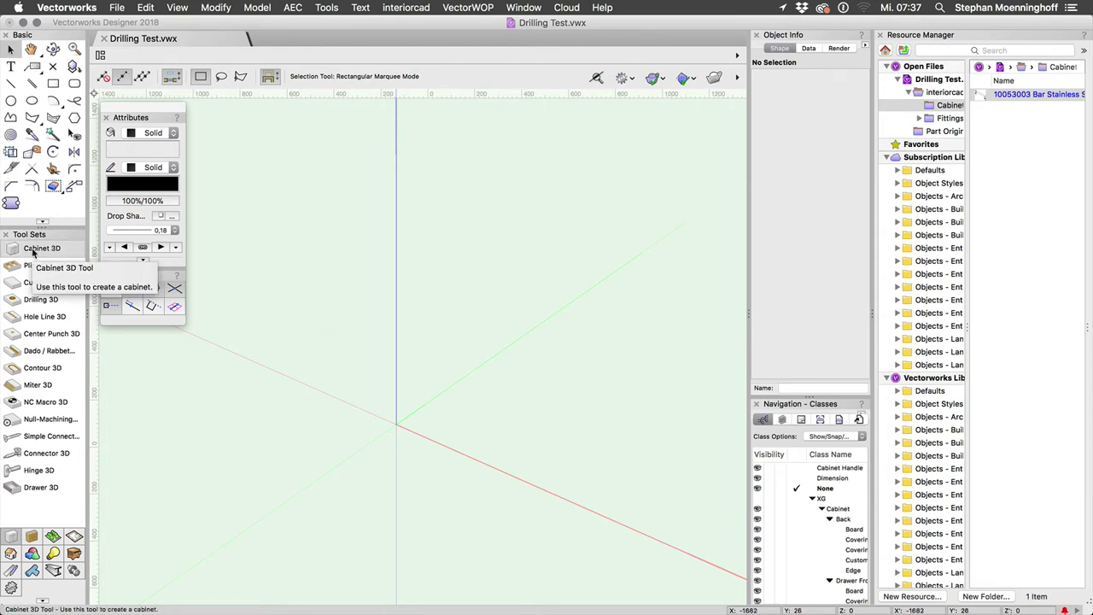
Step: Place a Custom Cabinet 3D near the origin of the drawing
click(33, 249)
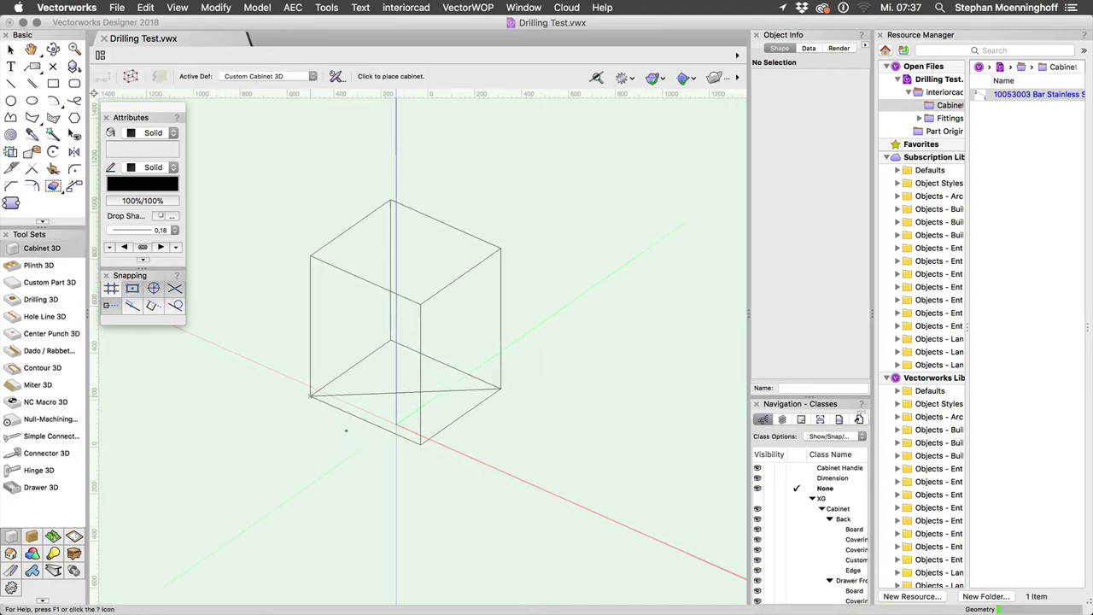
click(311, 397)
key(x)
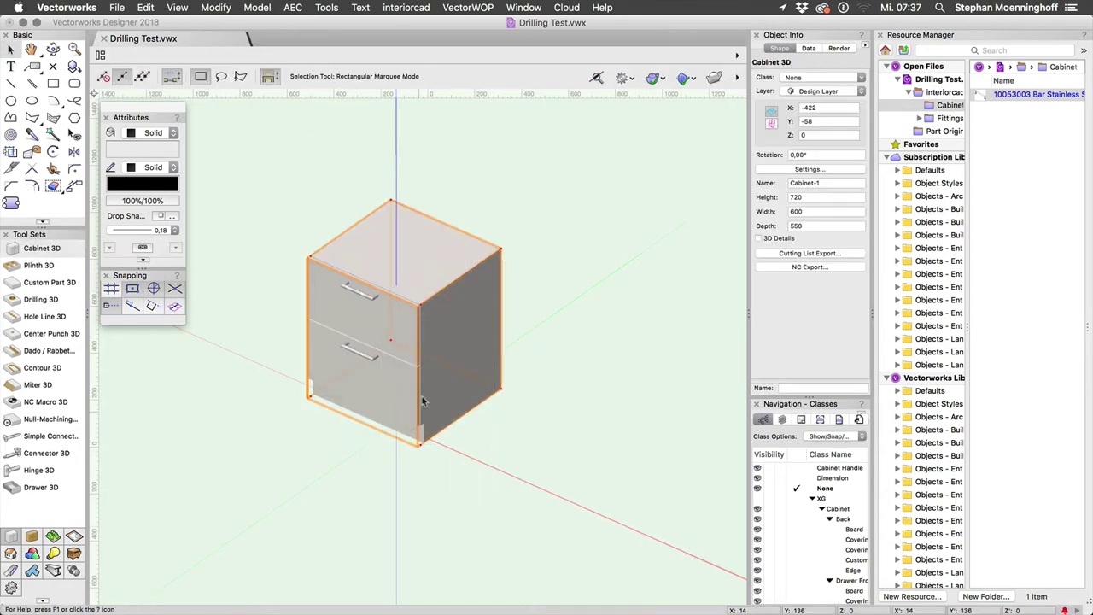
Step: Divide the cabinet into 3 boxes separated by fixed shelves in its division settings
double_click(473, 410)
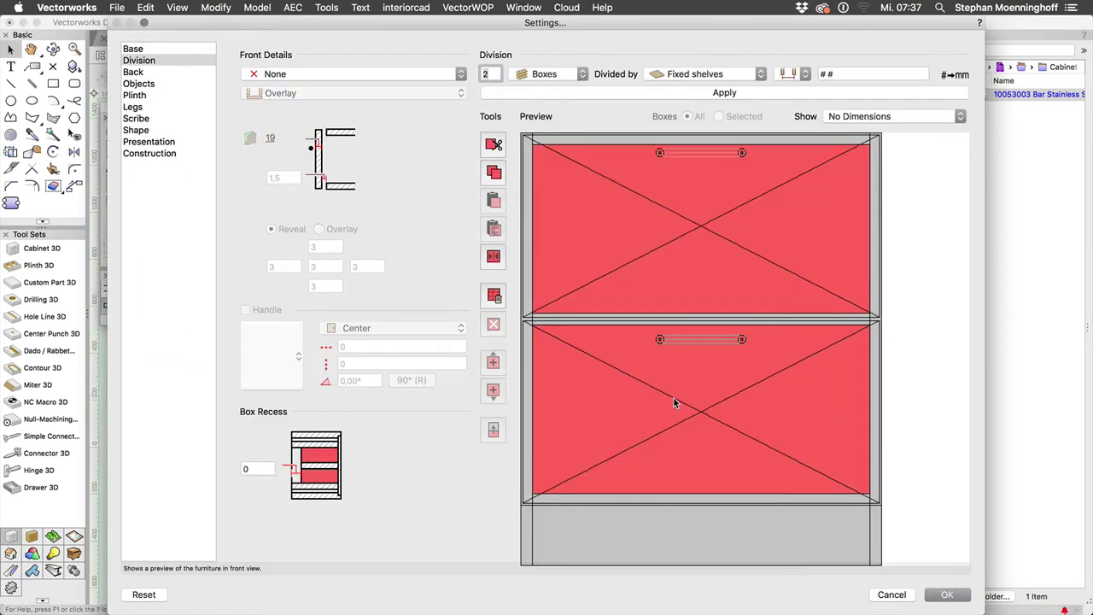
text(3)
click(556, 94)
Step: Set the handle position to Center on the middle and bottom drawer fronts
click(618, 272)
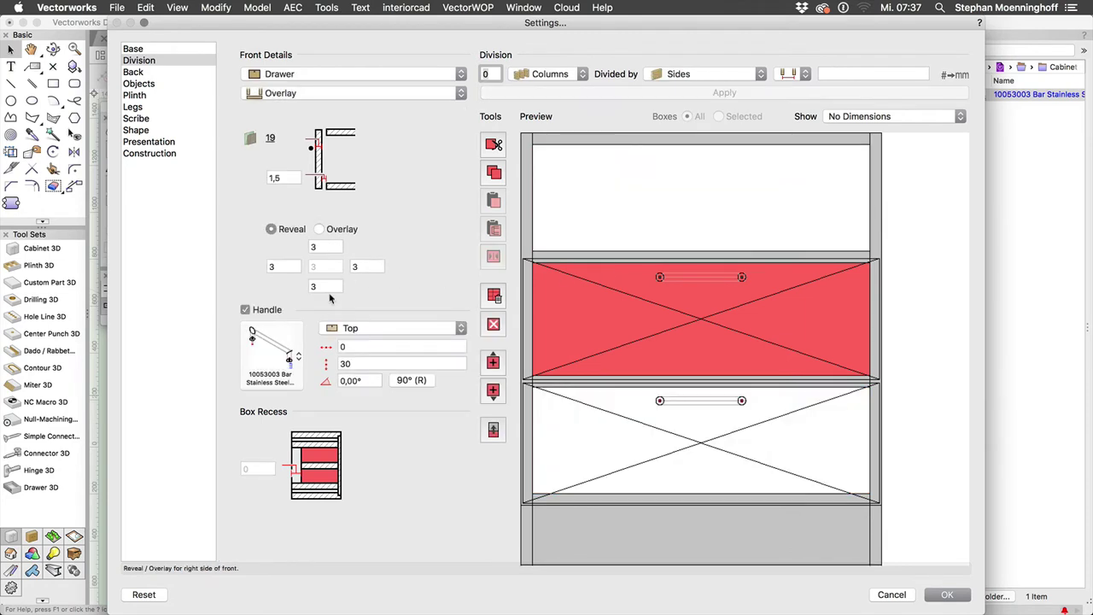
click(344, 329)
click(346, 357)
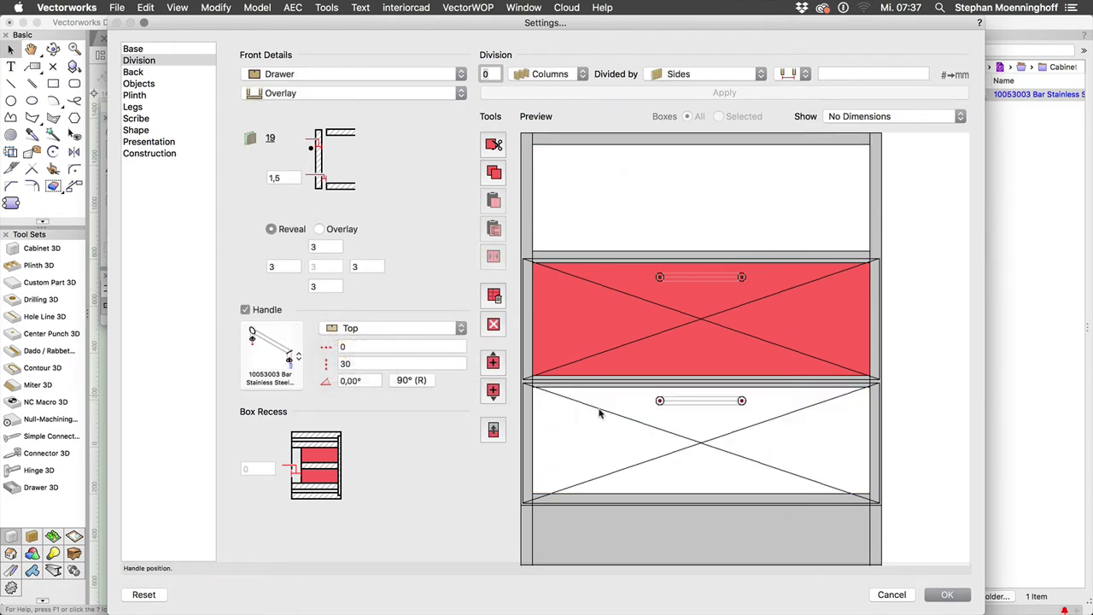
click(605, 420)
click(350, 329)
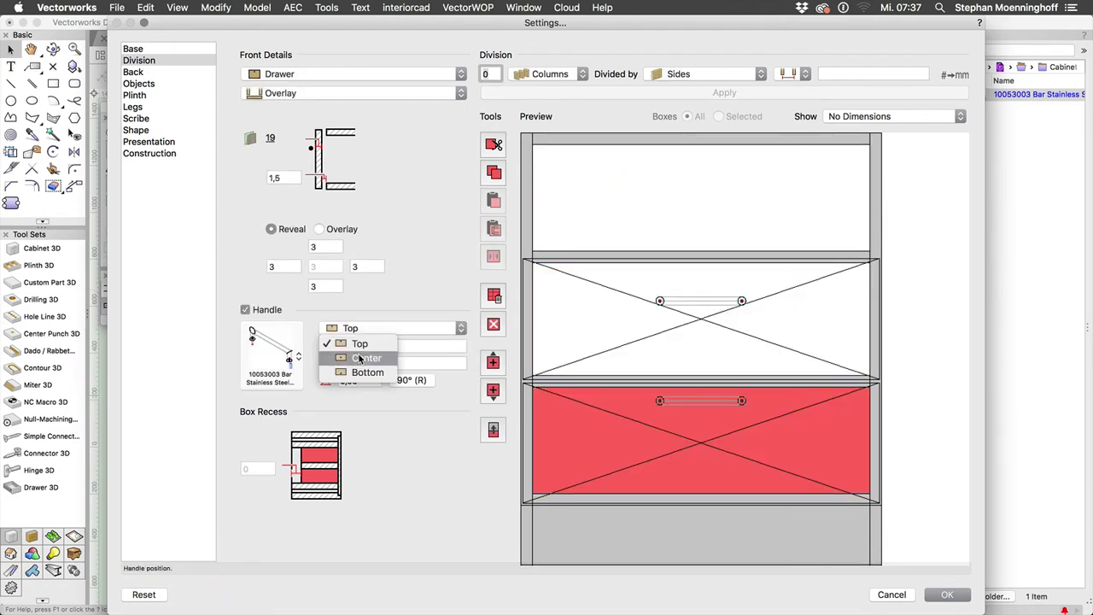
click(354, 359)
Step: Set the handle's vertical offset to 0 on the bottom and middle drawer fronts
click(348, 364)
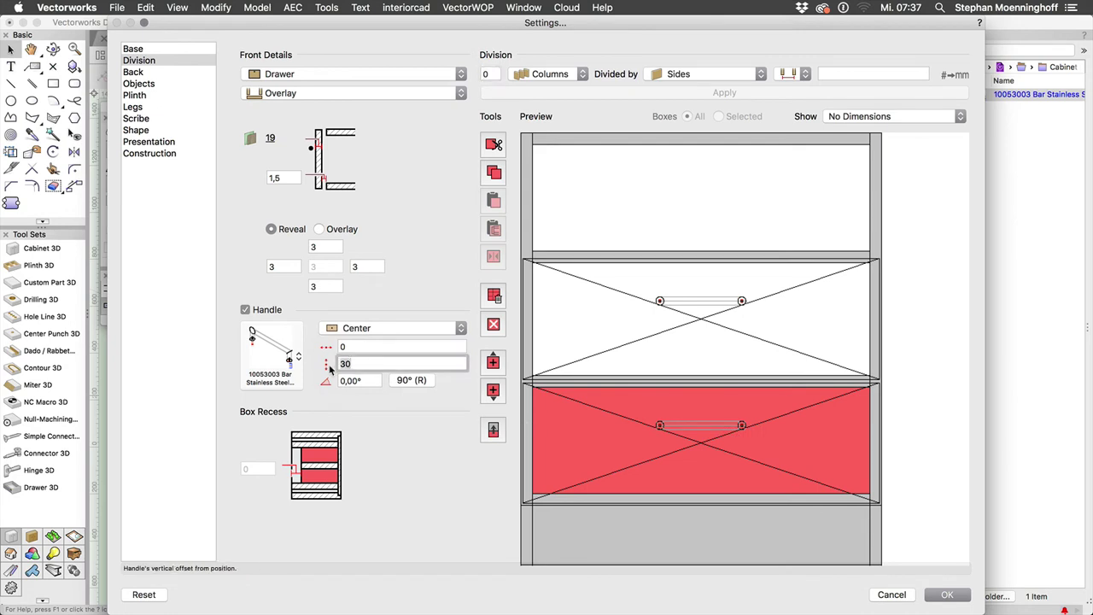
click(598, 342)
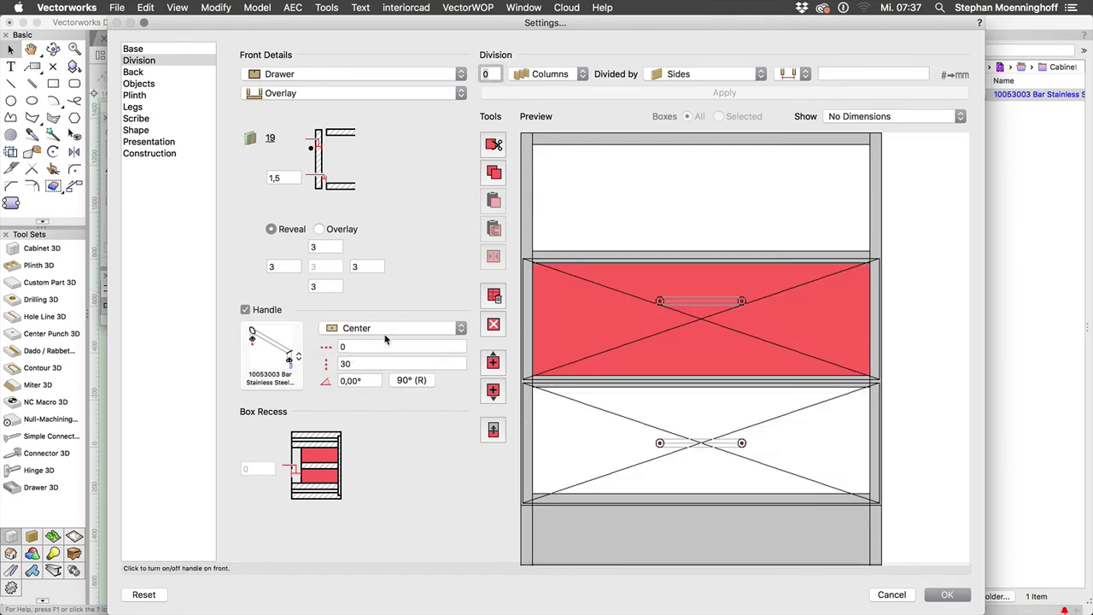
double_click(355, 364)
text(0)
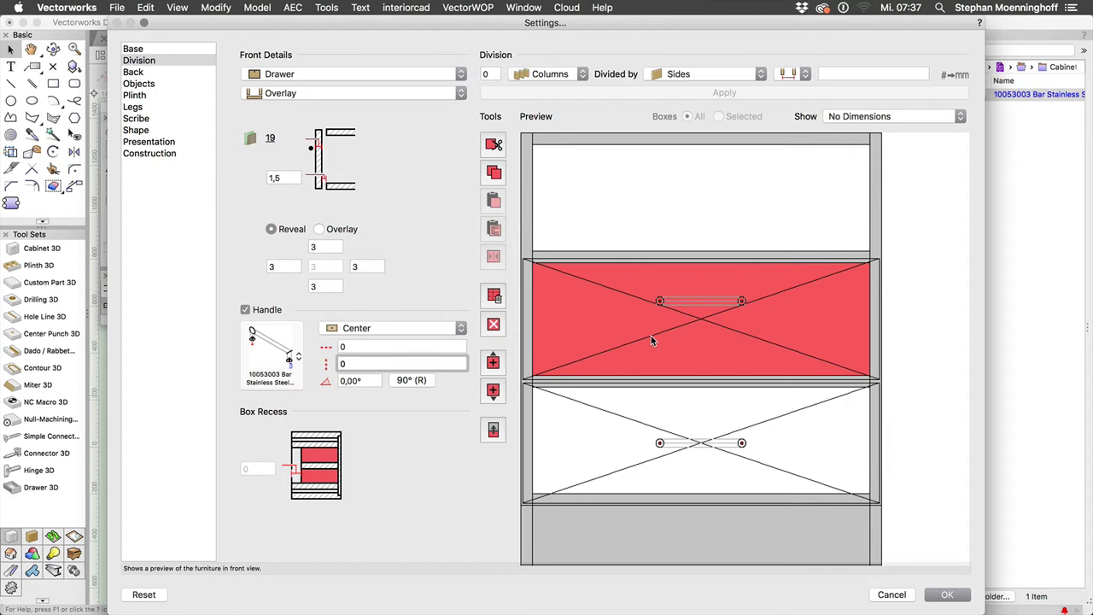
click(650, 338)
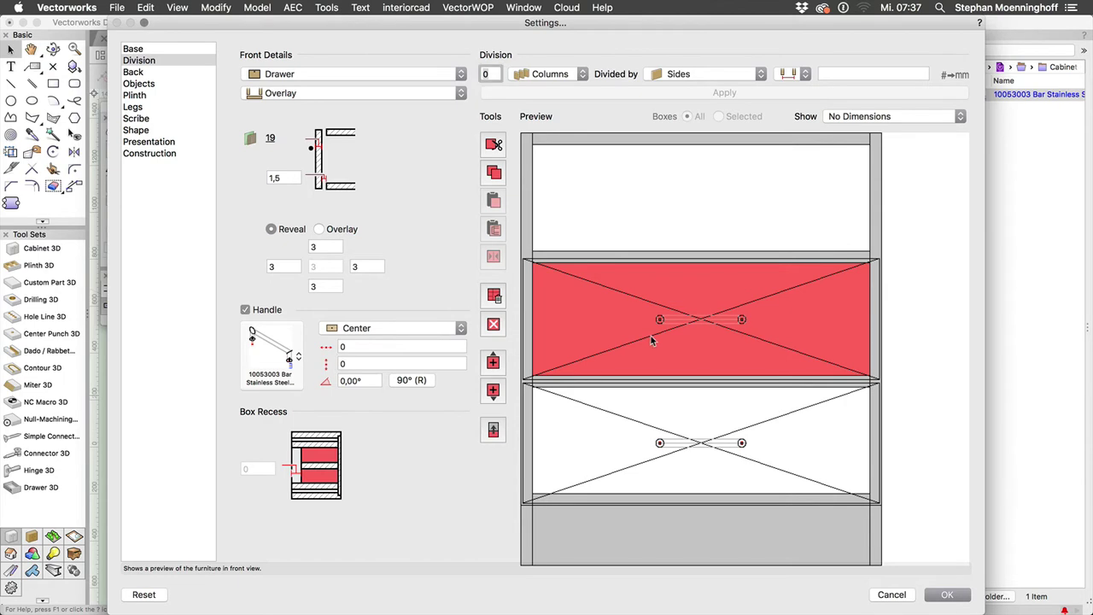
Step: Copy the middle box's drawer front with its handle into the empty top box and apply the cabinet settings
click(494, 171)
click(608, 203)
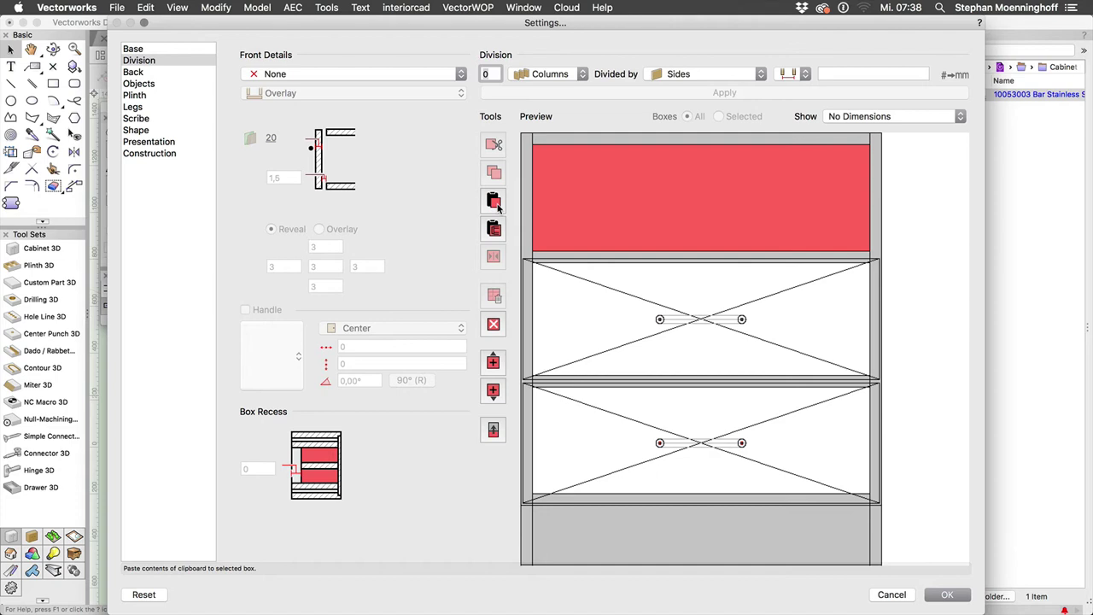
click(494, 201)
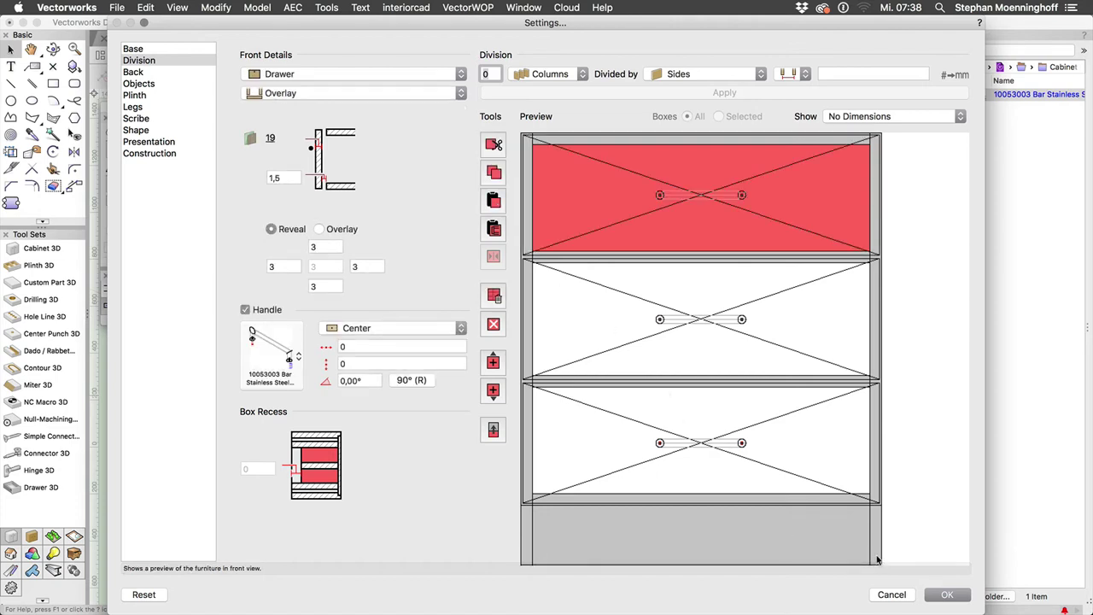
click(151, 154)
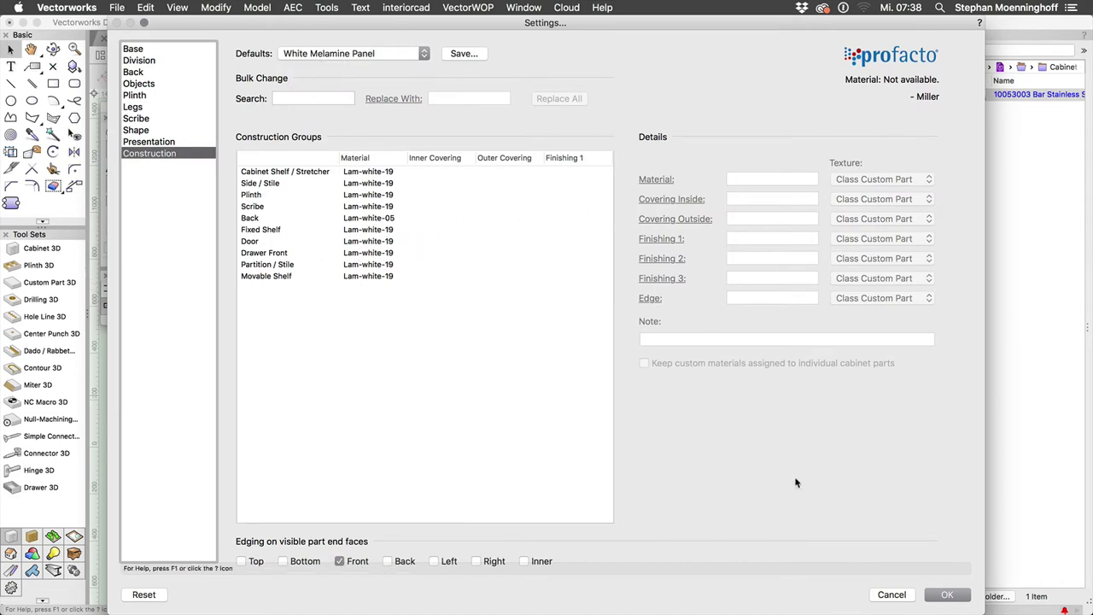
click(947, 594)
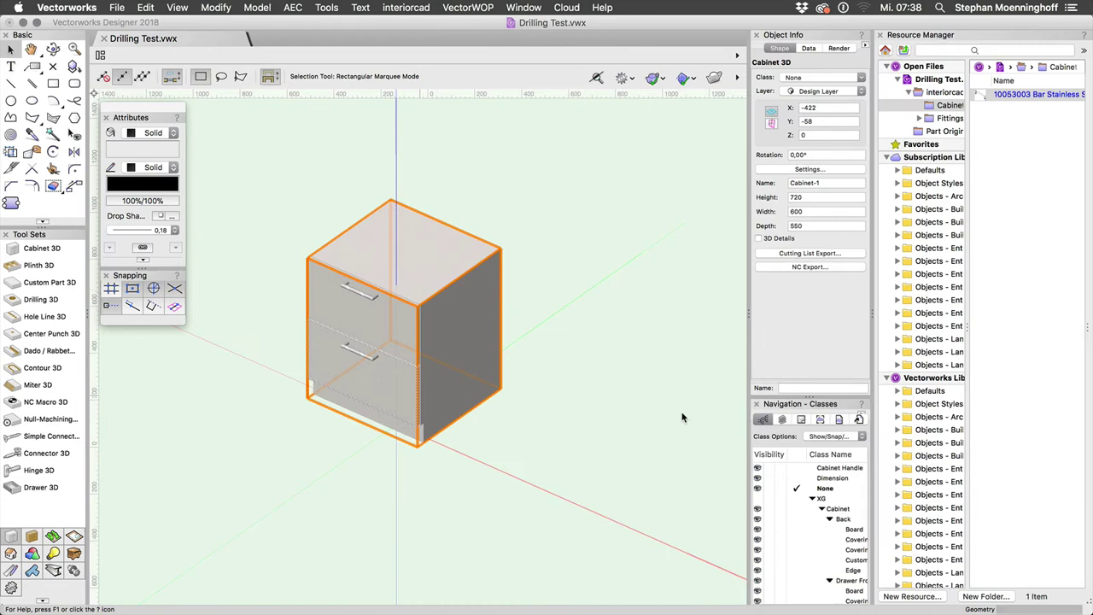
Step: Insert a Wooden Drawer 13mm, Maple, grooved, H150 with the 760H5200B Blum MOVENTO slider behind the cabinet's bottom front
key(space)
drag(518, 429, 588, 430)
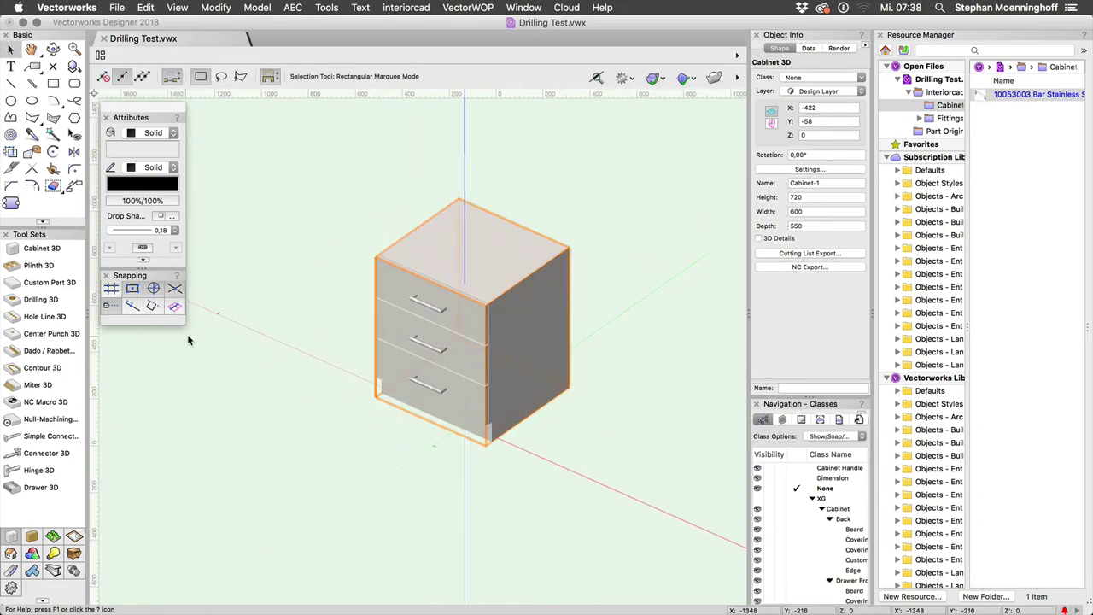
click(34, 487)
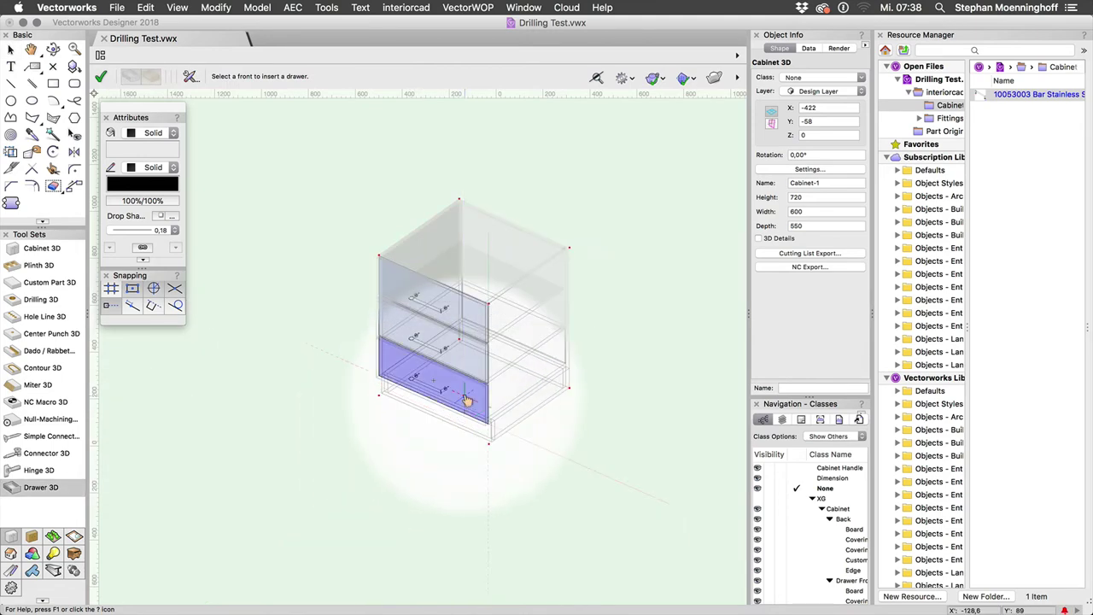
click(415, 428)
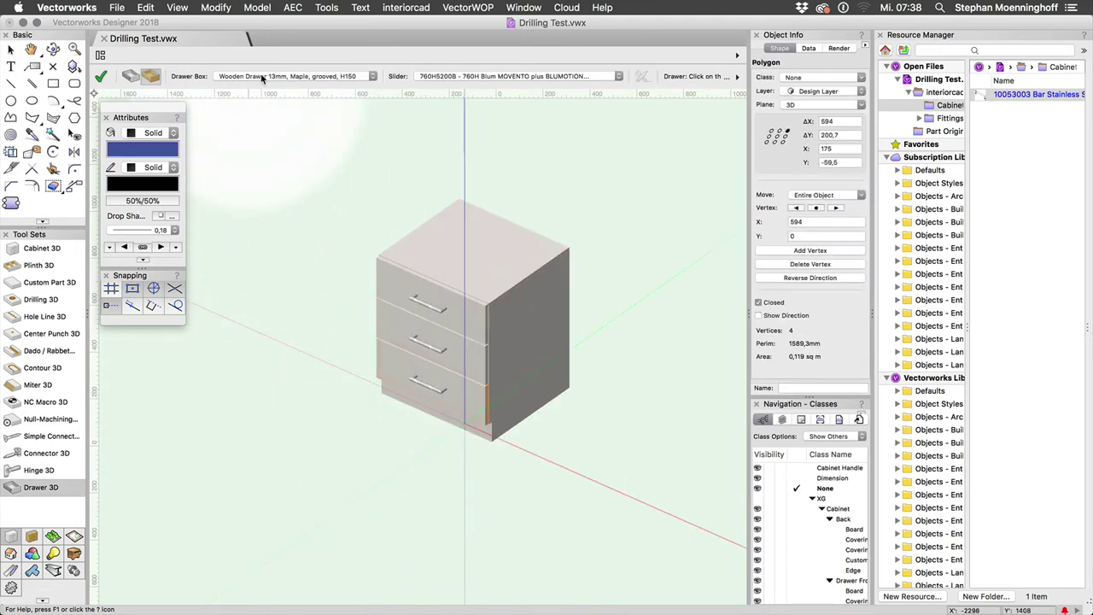
click(262, 76)
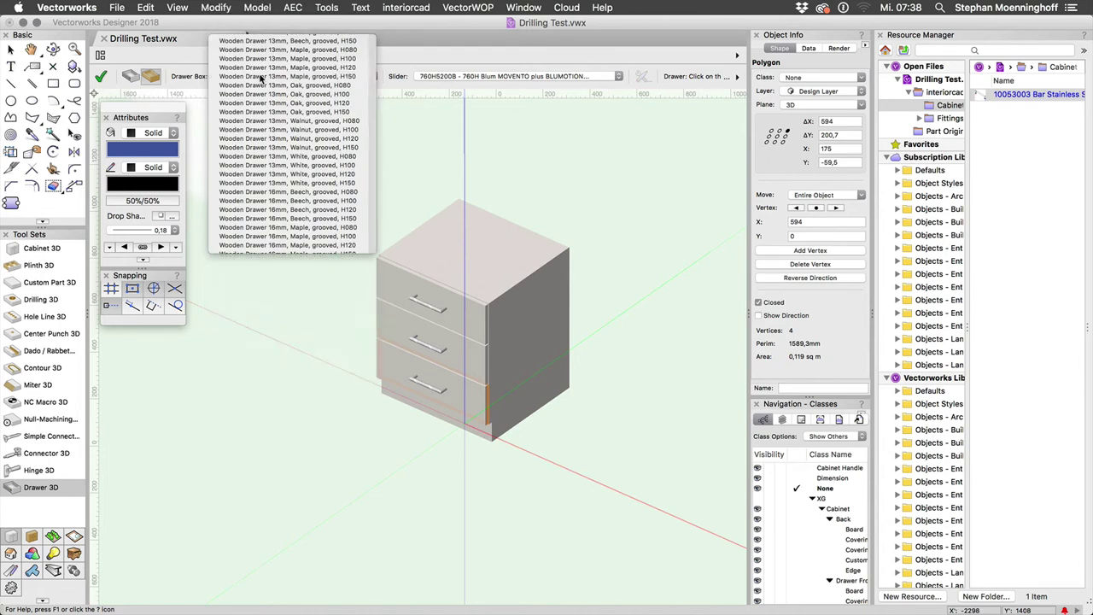
click(270, 76)
click(471, 77)
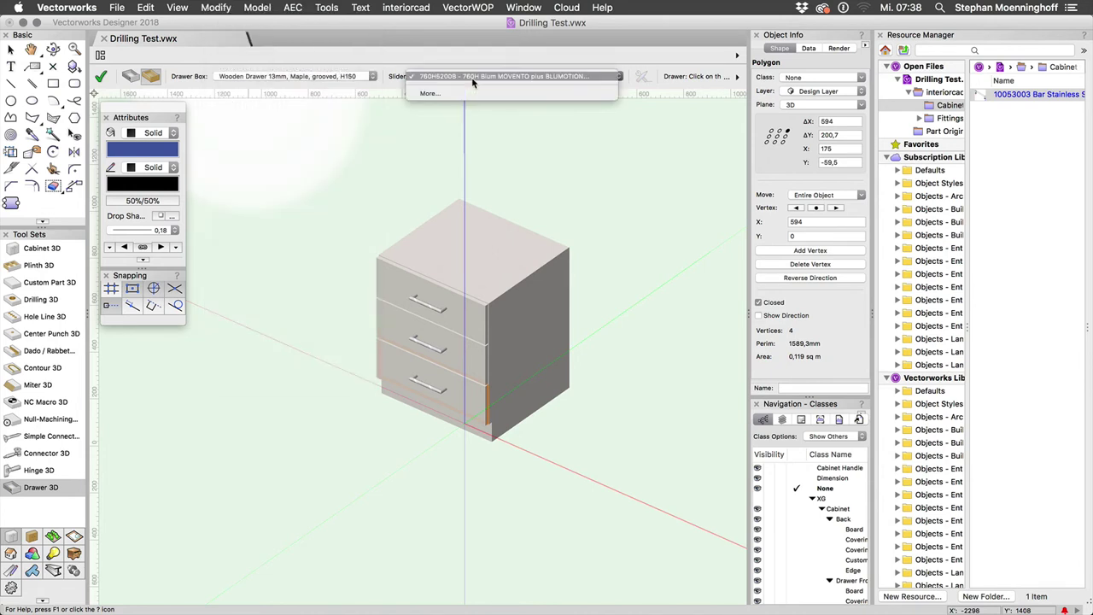
click(472, 77)
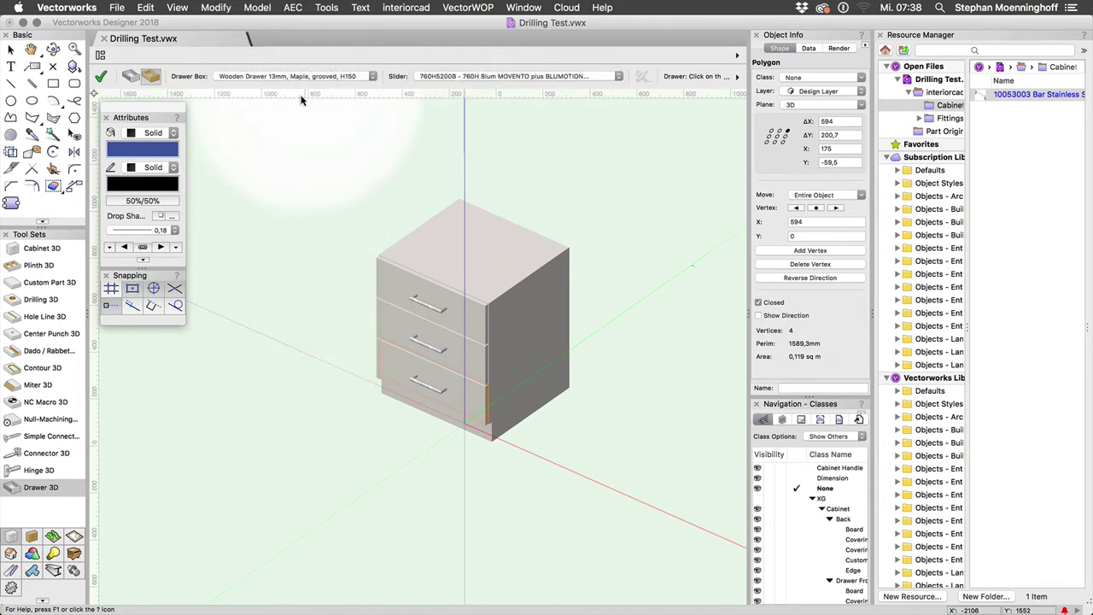
click(101, 79)
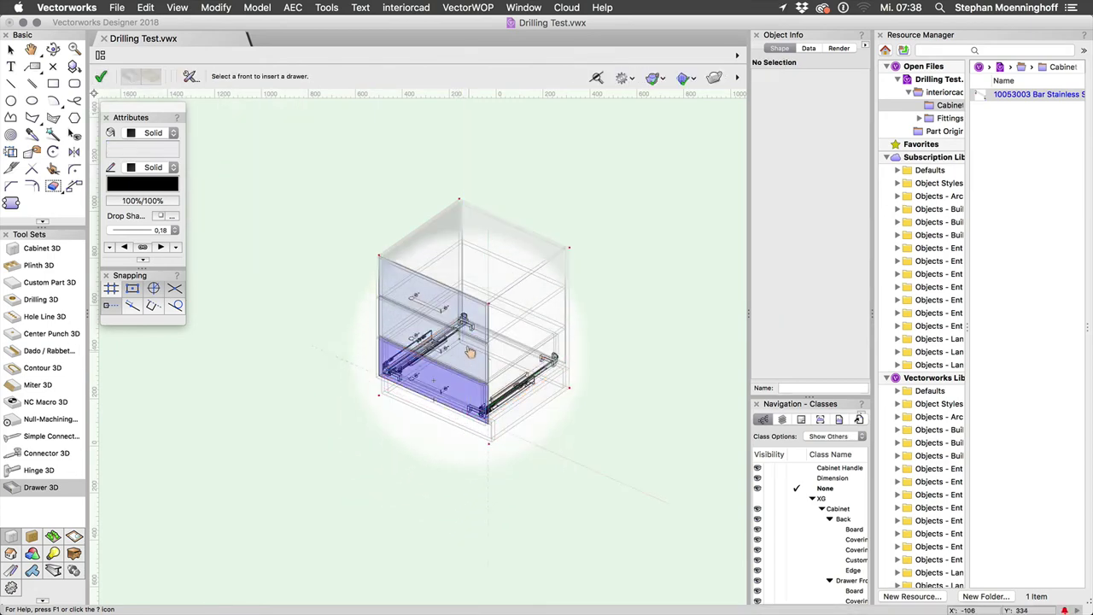
Step: Insert the same maple drawer box and Blum MOVENTO slider behind the middle and top fronts and finish drawer placement
click(416, 331)
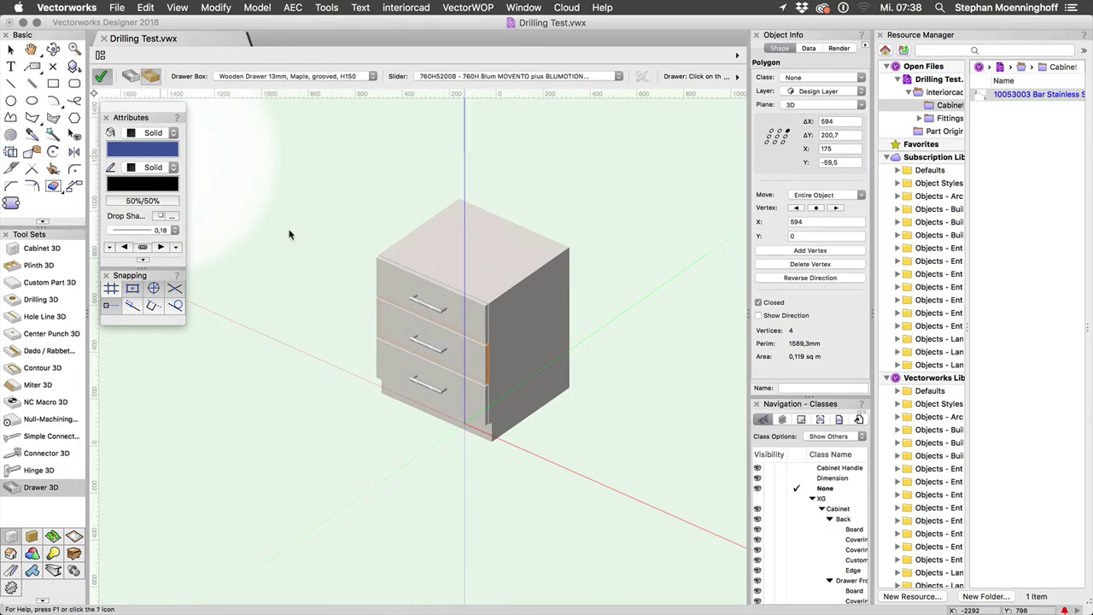
click(393, 285)
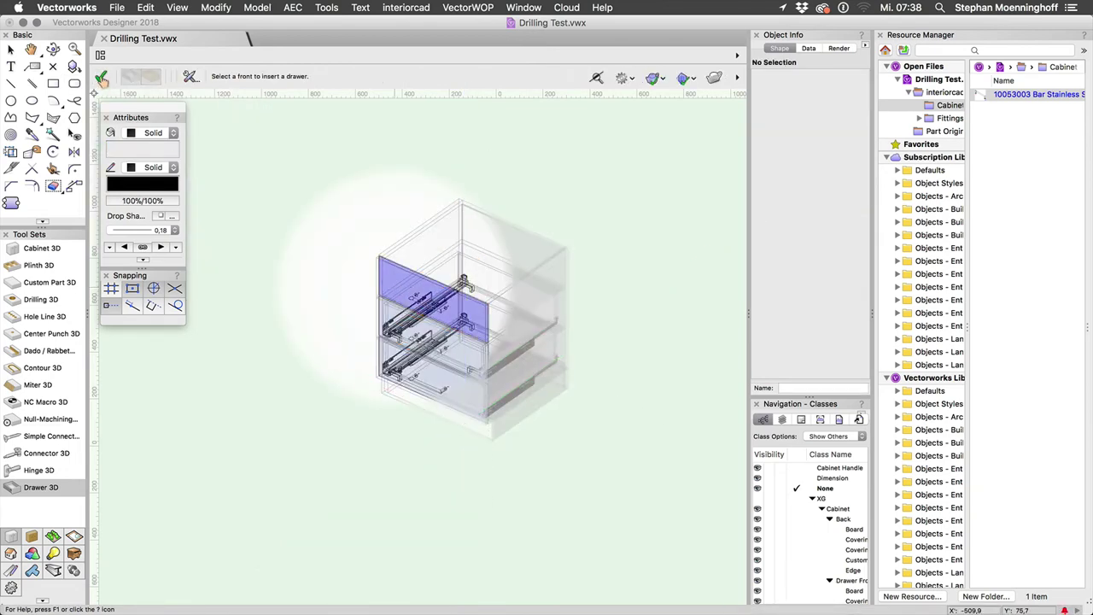
click(431, 294)
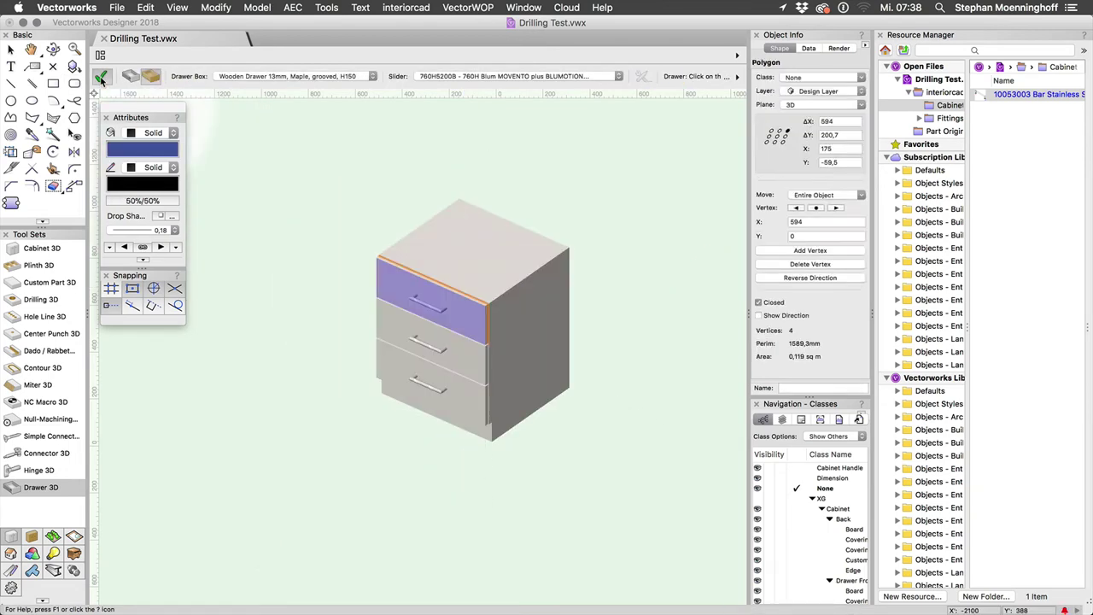
click(272, 257)
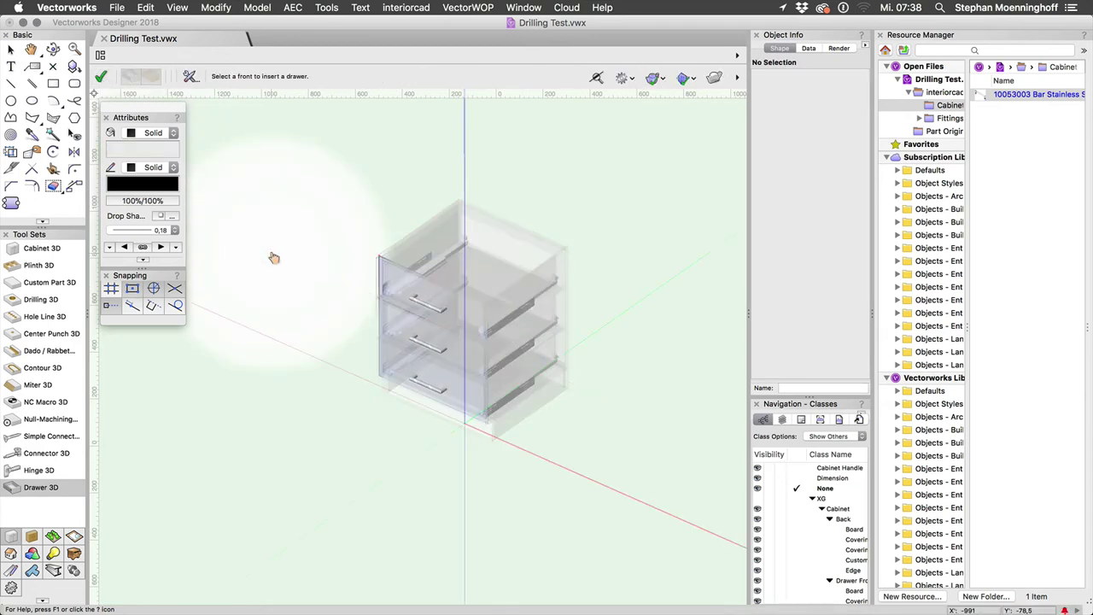
key(x)
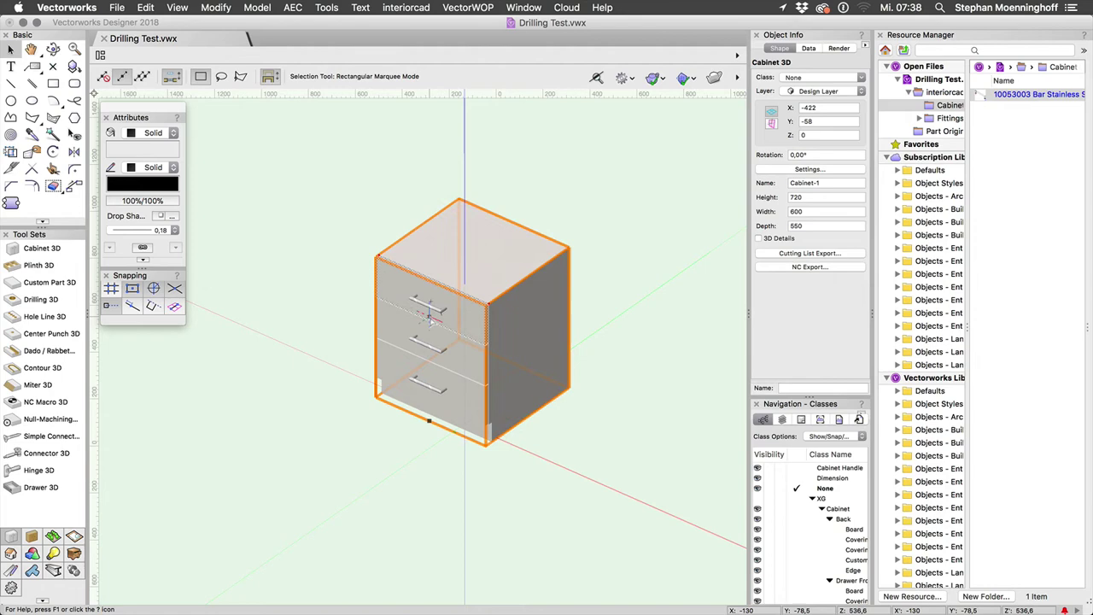
Step: Examine the drawer handles' drillings through the fronts with the see-through lens in isometric and right side views
scroll(461, 314, up, 5)
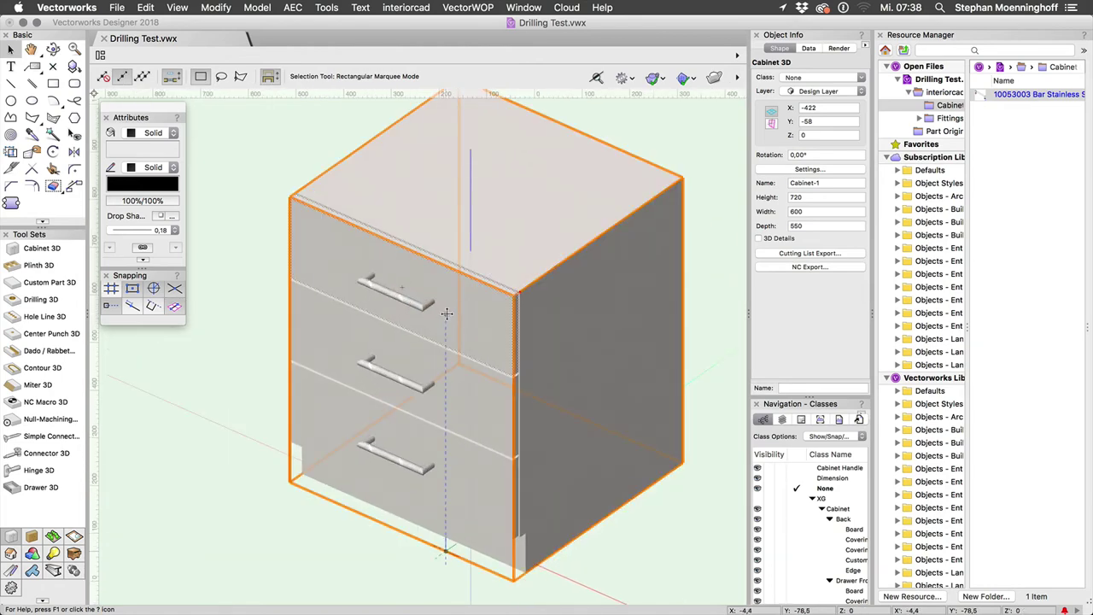
key(b)
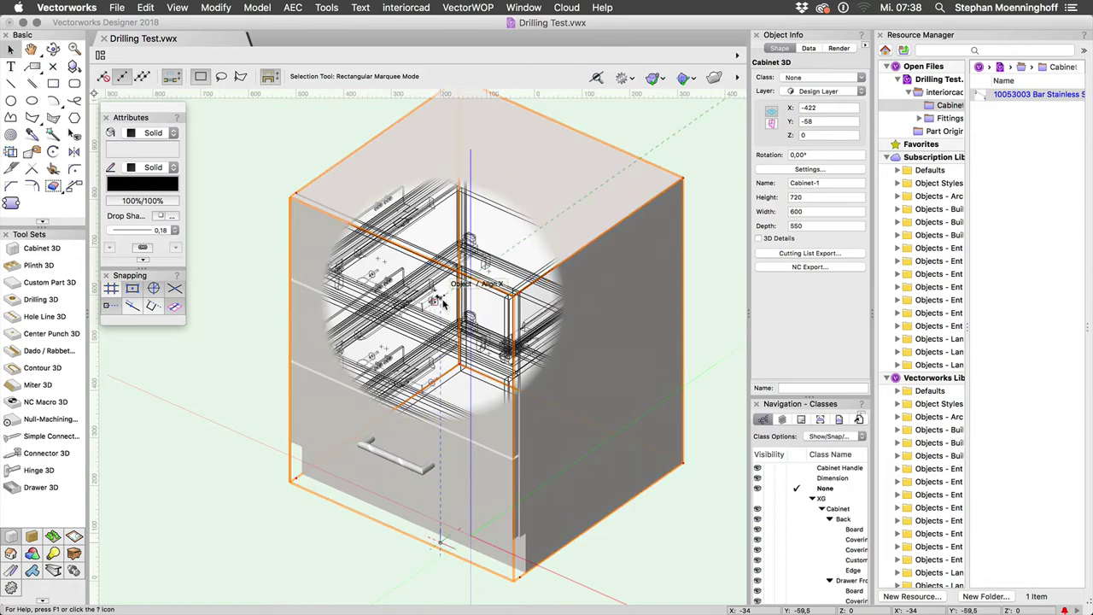
key(6)
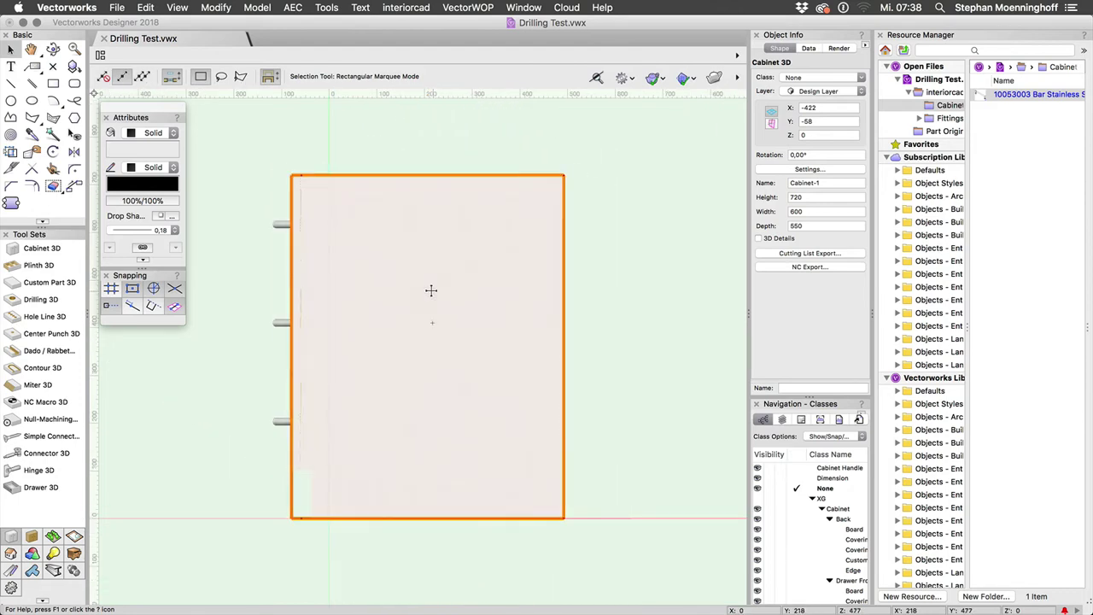
key(b)
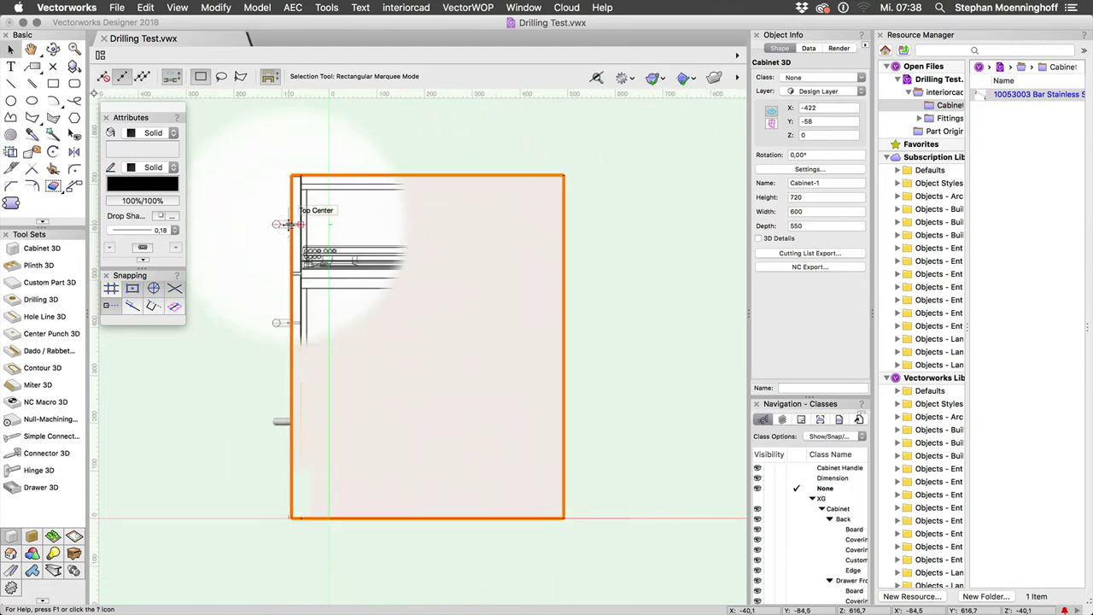
scroll(290, 226, up, 4)
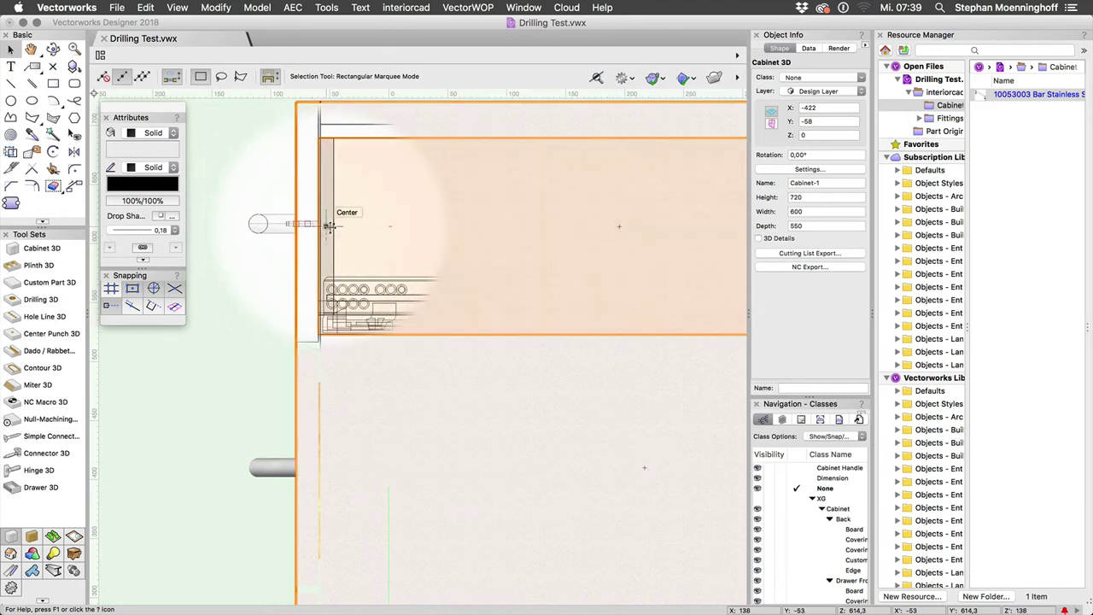
scroll(330, 226, down, 4)
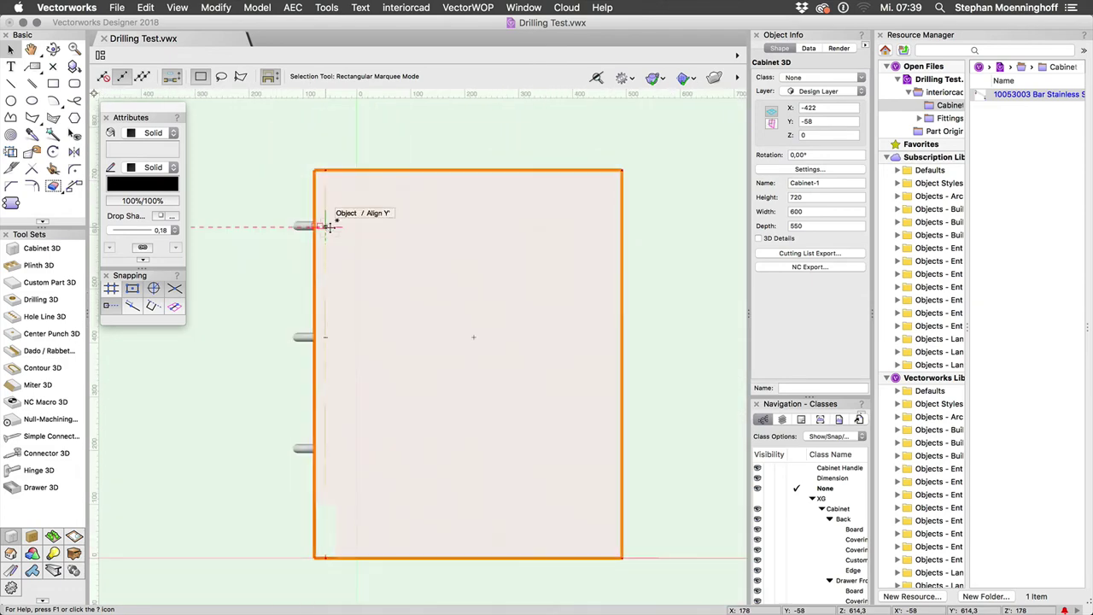
scroll(329, 226, down, 1)
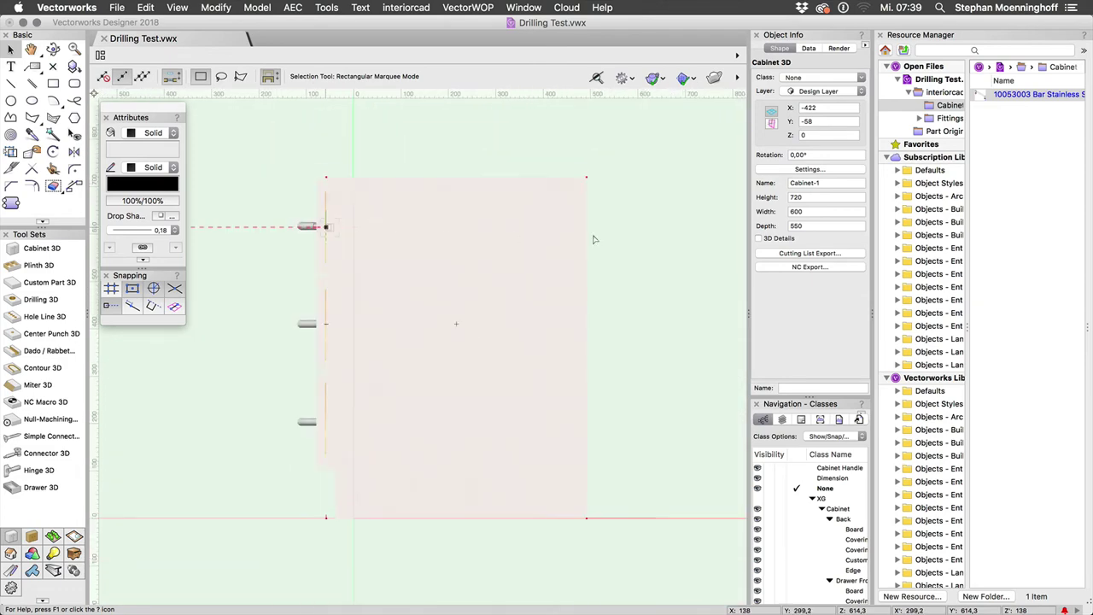
Step: Open the 3D component of the bar handle symbol 10053003 for editing and enter its group
click(981, 96)
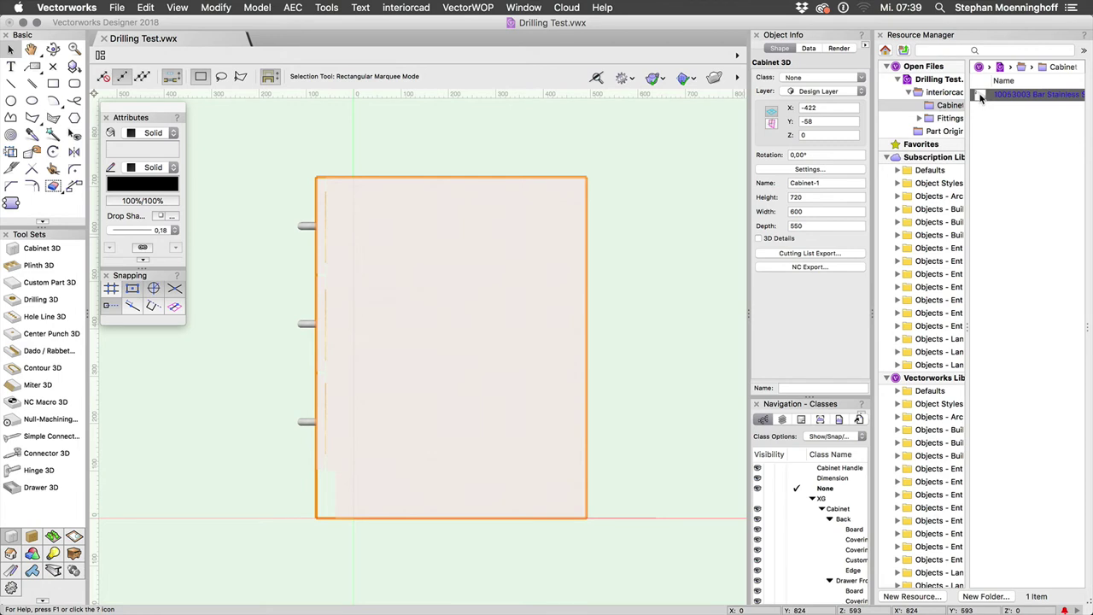
right_click(981, 96)
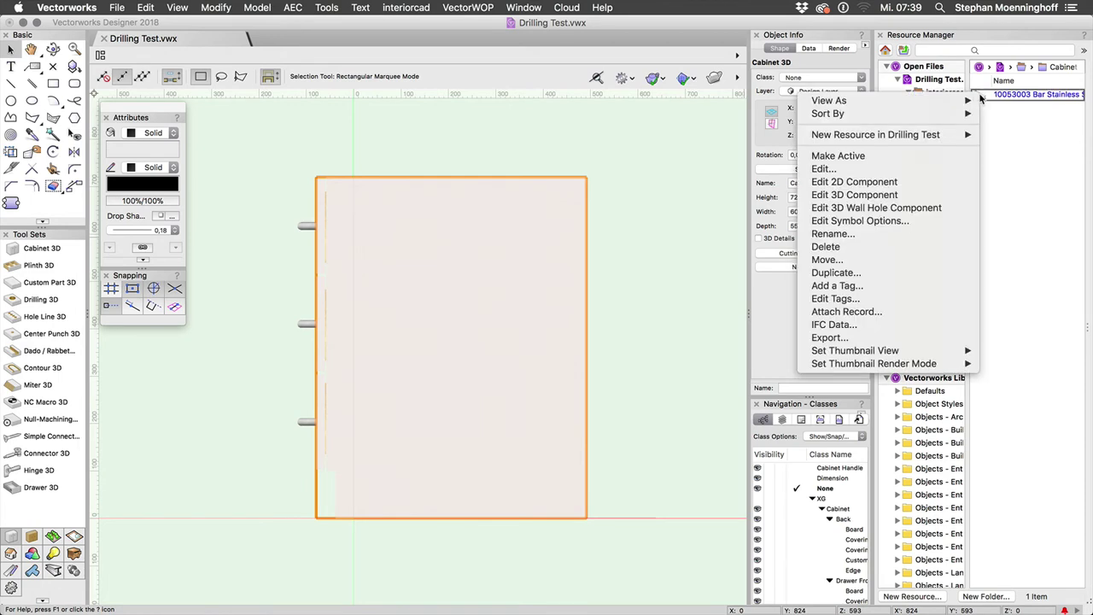
click(935, 193)
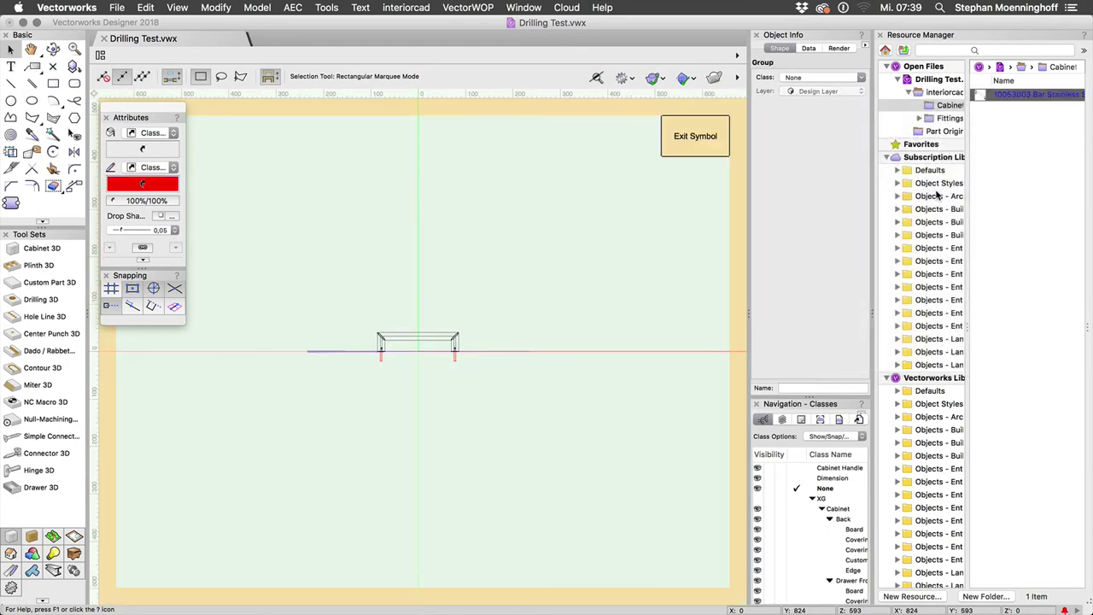
scroll(399, 373, up, 1)
scroll(399, 373, up, 1)
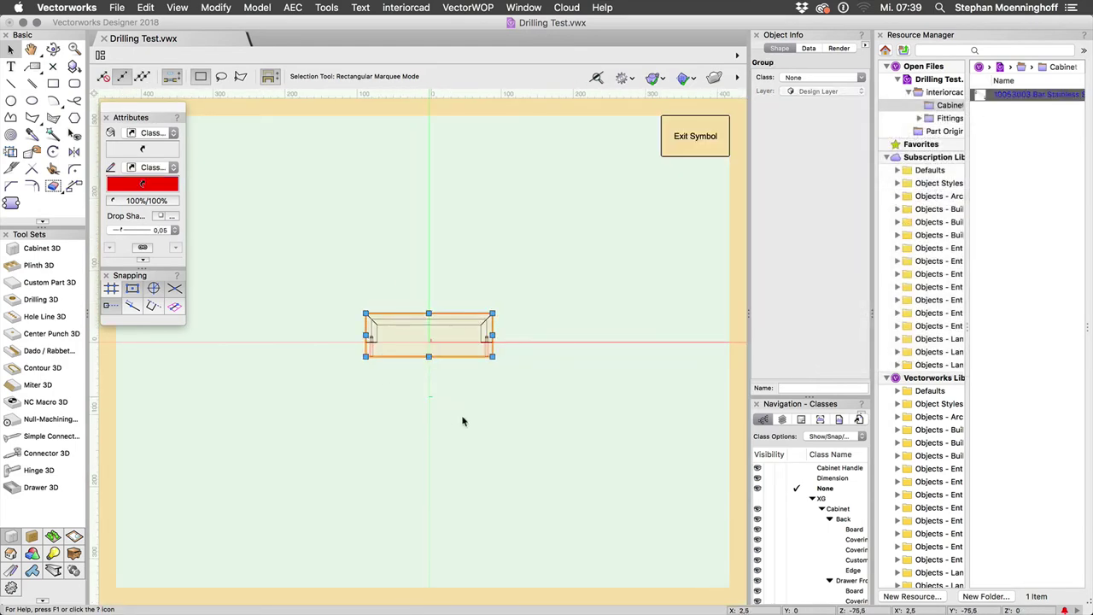
click(476, 456)
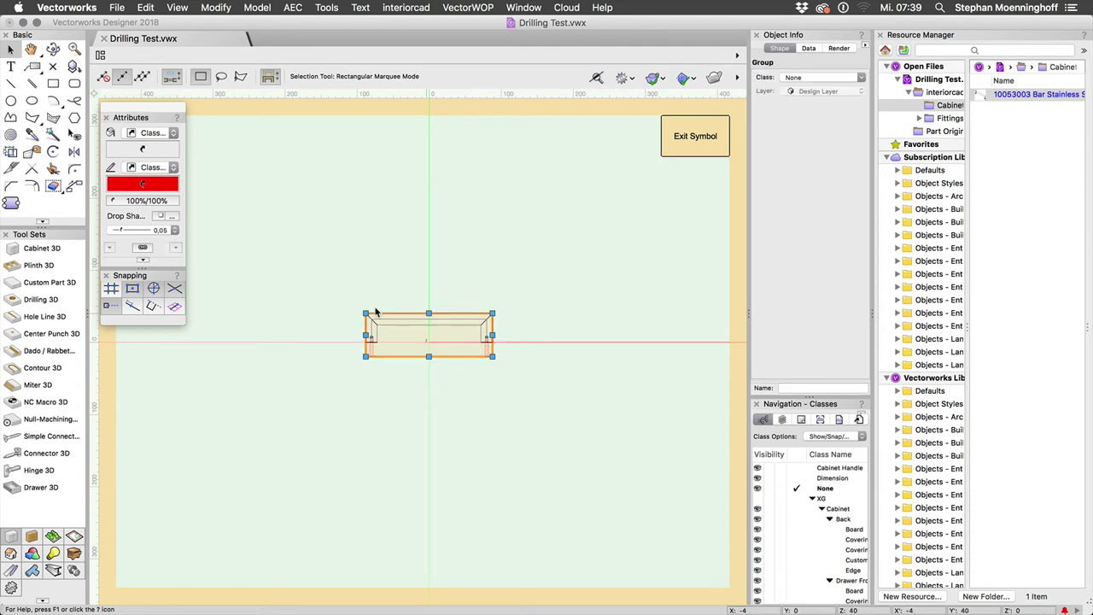
scroll(439, 362, up, 1)
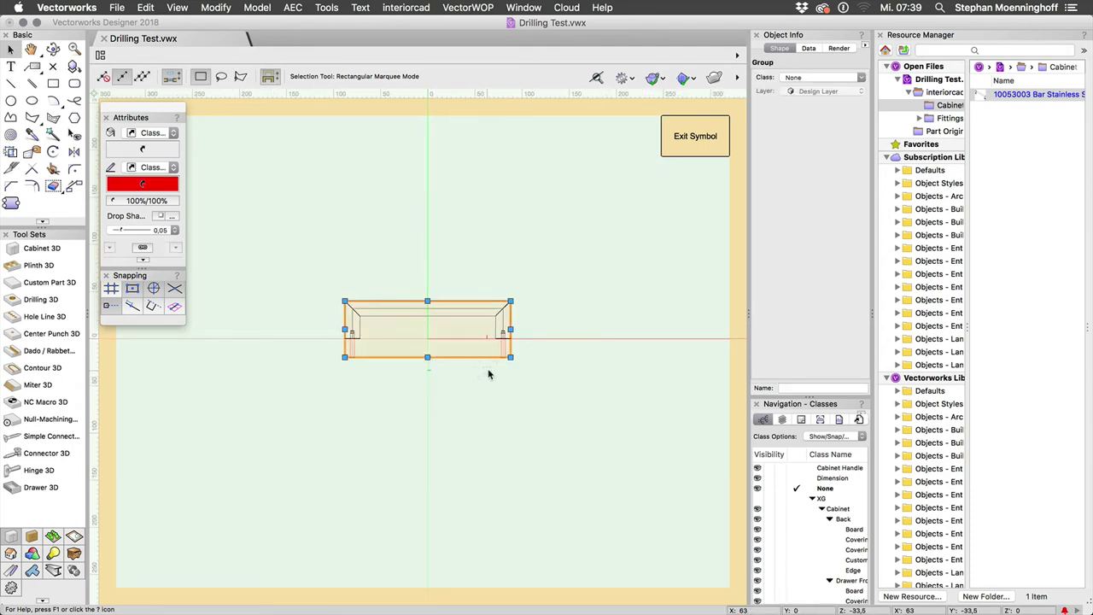
double_click(500, 340)
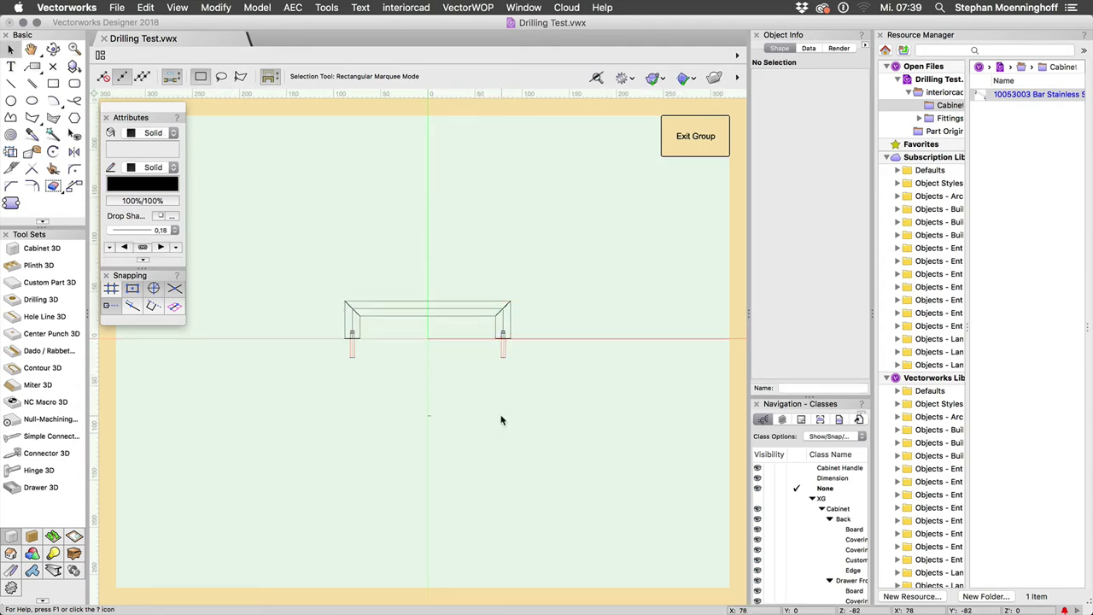
Step: Place copies of the handle's two drillings behind the originals at Z -19 and exit the handle symbol
click(499, 322)
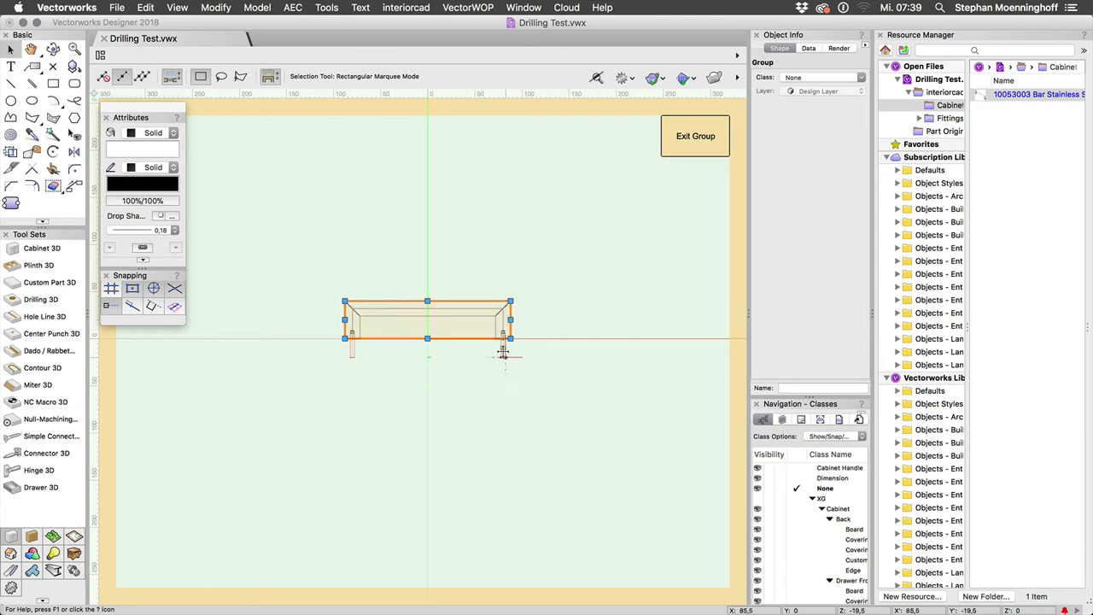
click(503, 346)
shift+click(353, 352)
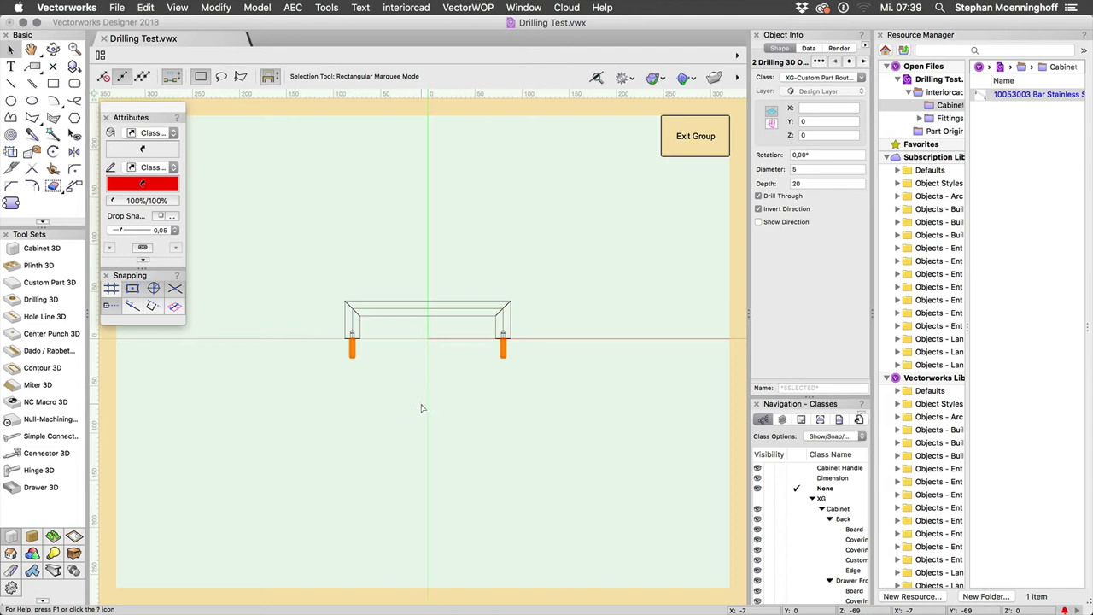
key(super+m)
key(Return)
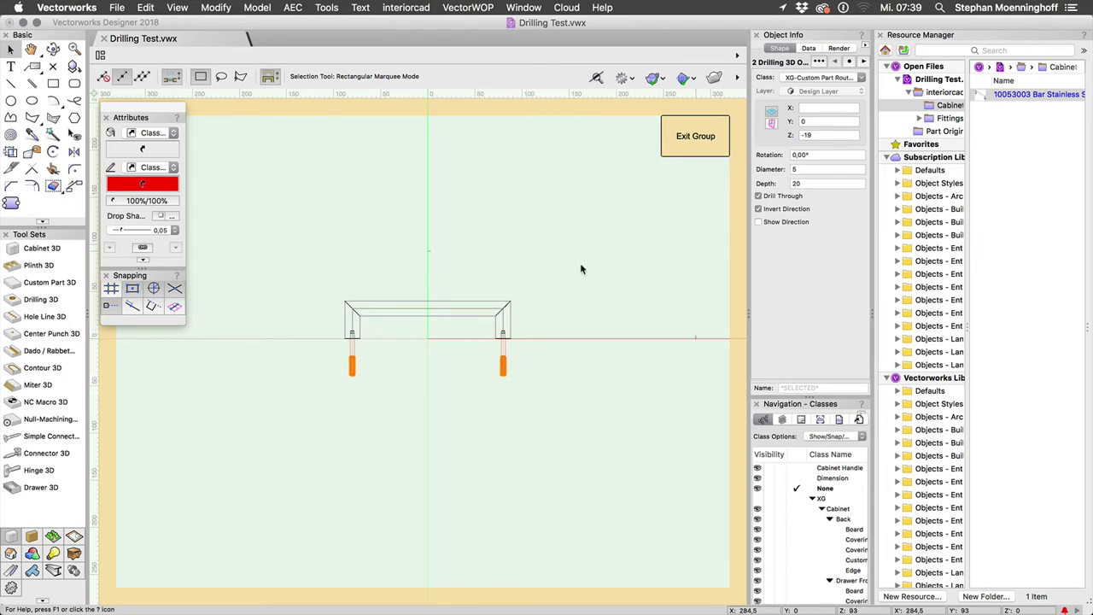
click(694, 137)
click(694, 136)
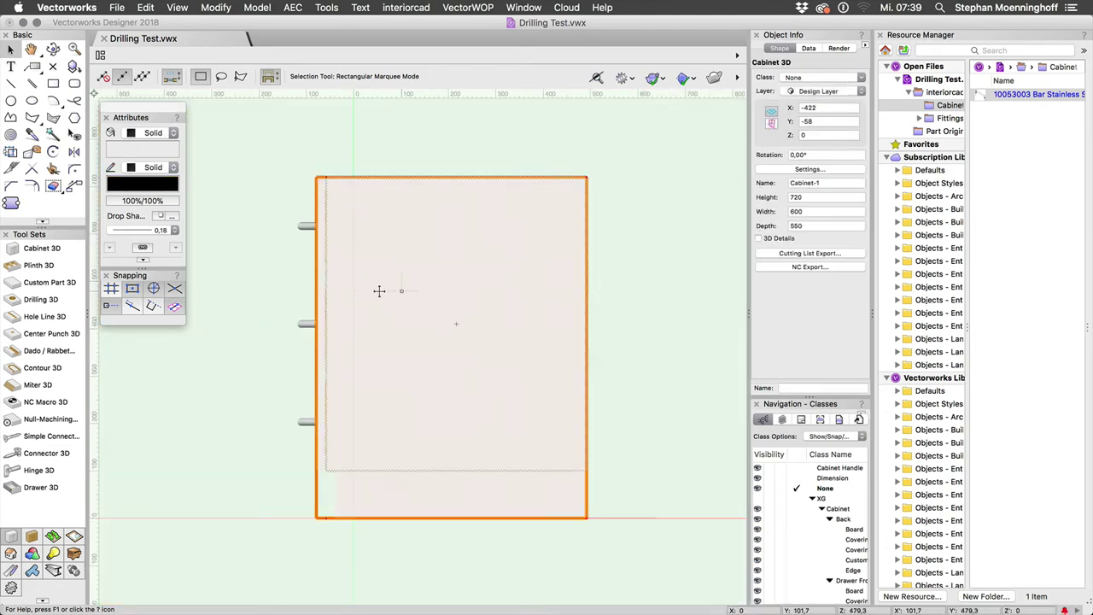
Step: Examine the handle drillings through the fronts and drawer boxes with the see-through lens in side and orbited views
key(b)
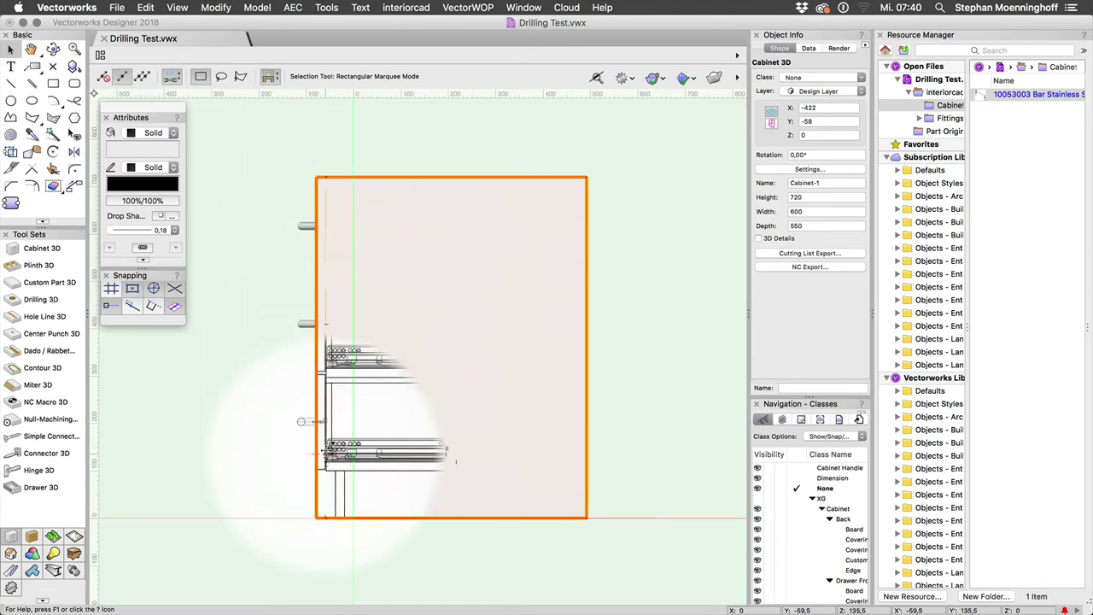
double_click(324, 314)
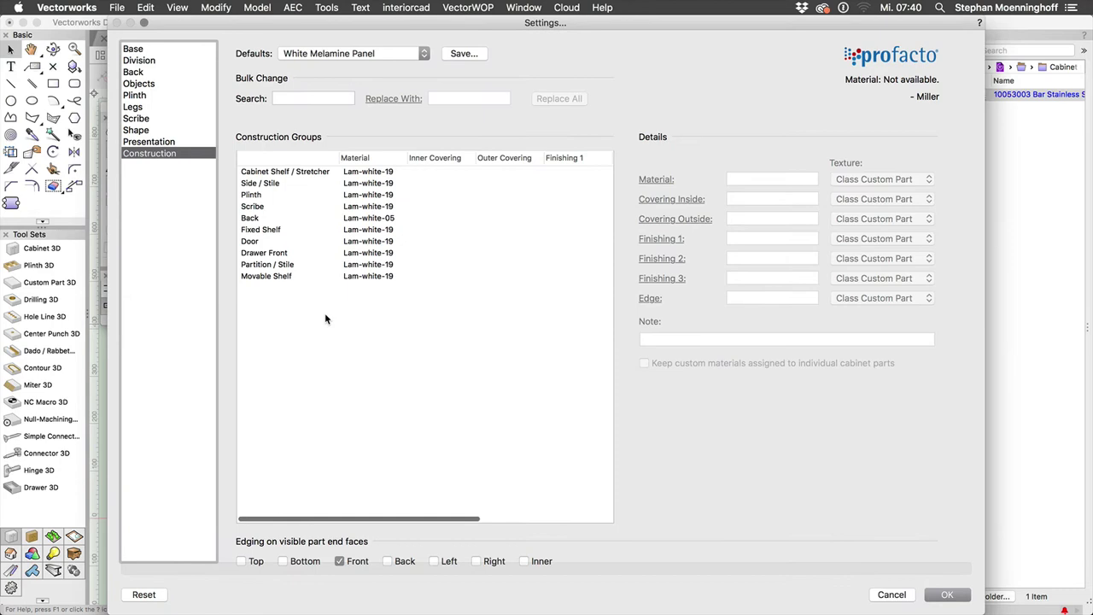
key(Escape)
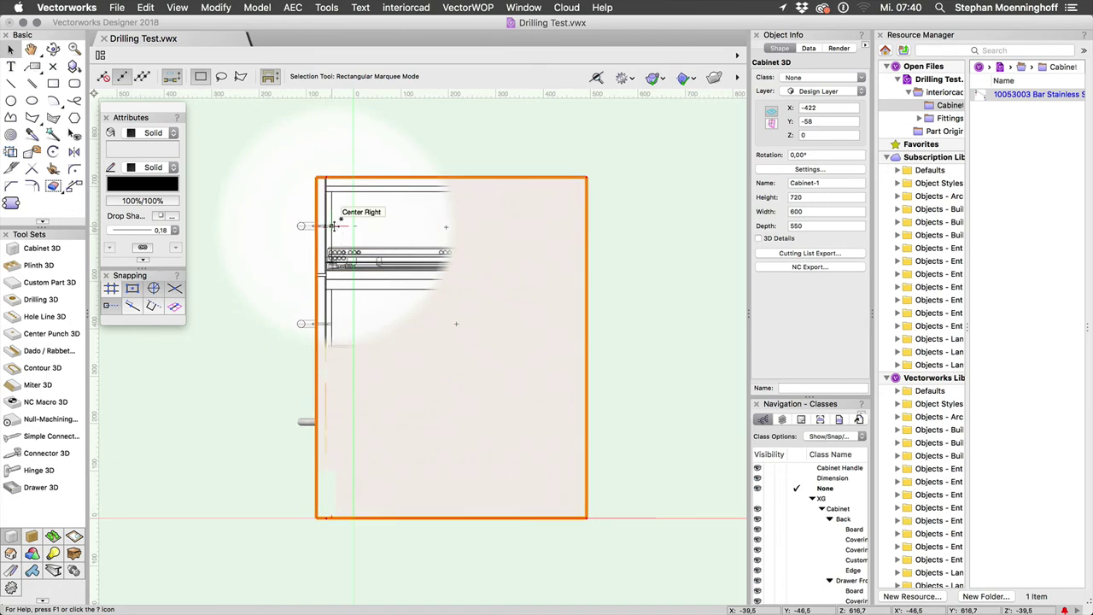
key(shift+c)
drag(342, 230, 515, 330)
scroll(515, 330, down, 2)
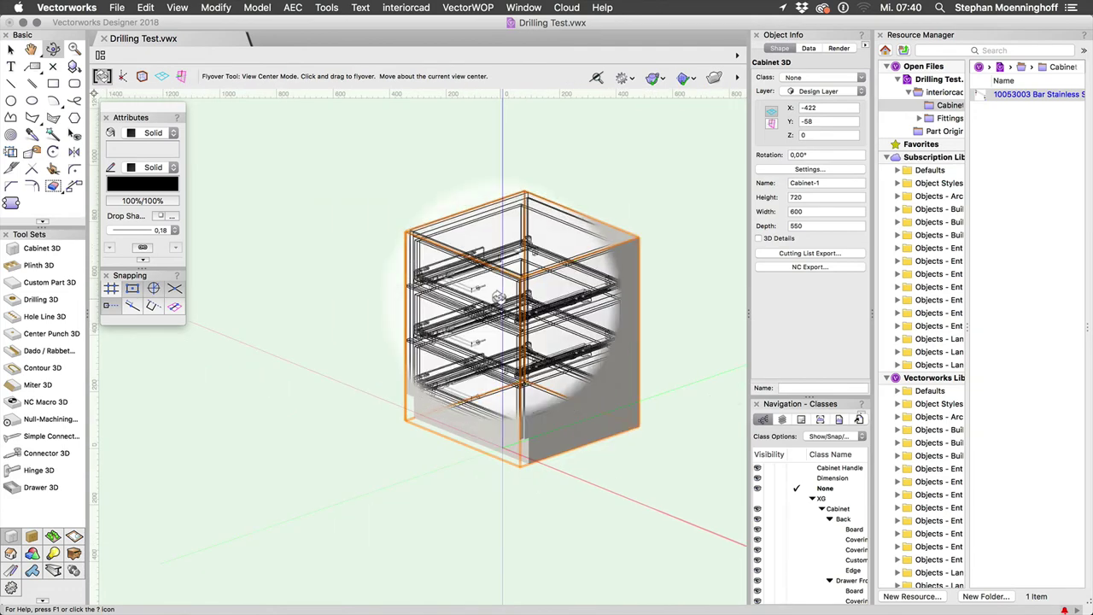
scroll(510, 299, up, 2)
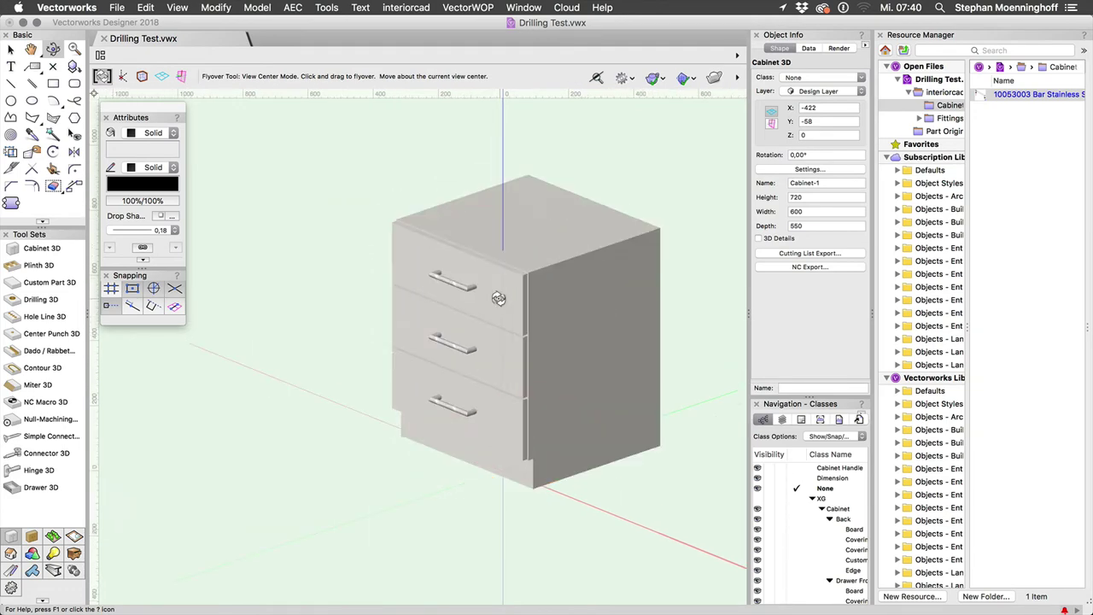
Step: Place a drilling on the cabinet top at about X -106, Y 267, with diameter 68 mm and Drill Through enabled
key(space)
drag(511, 299, 504, 406)
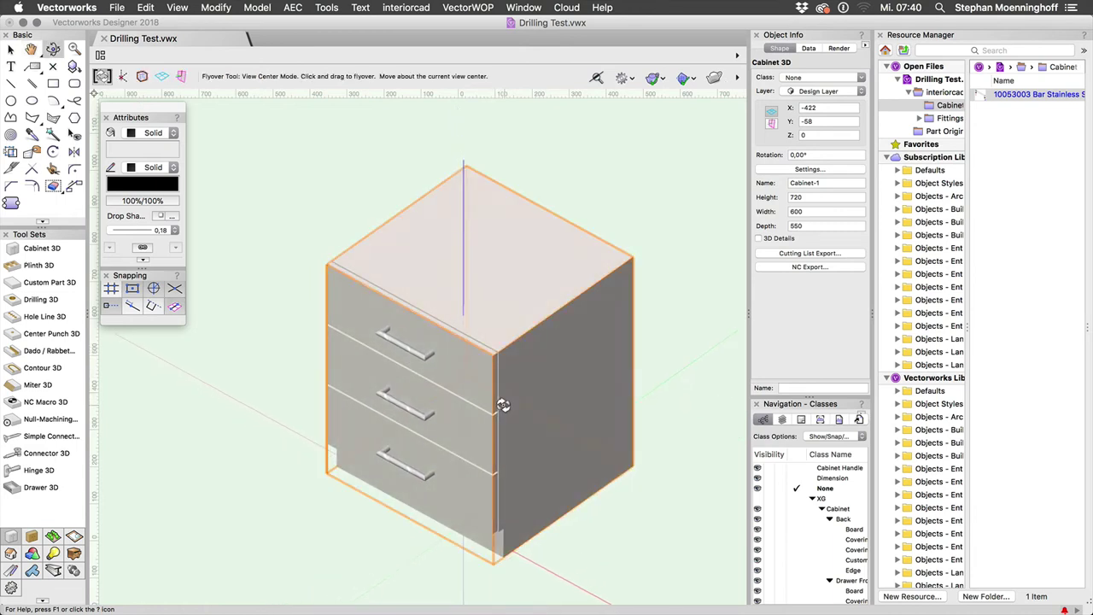
click(41, 299)
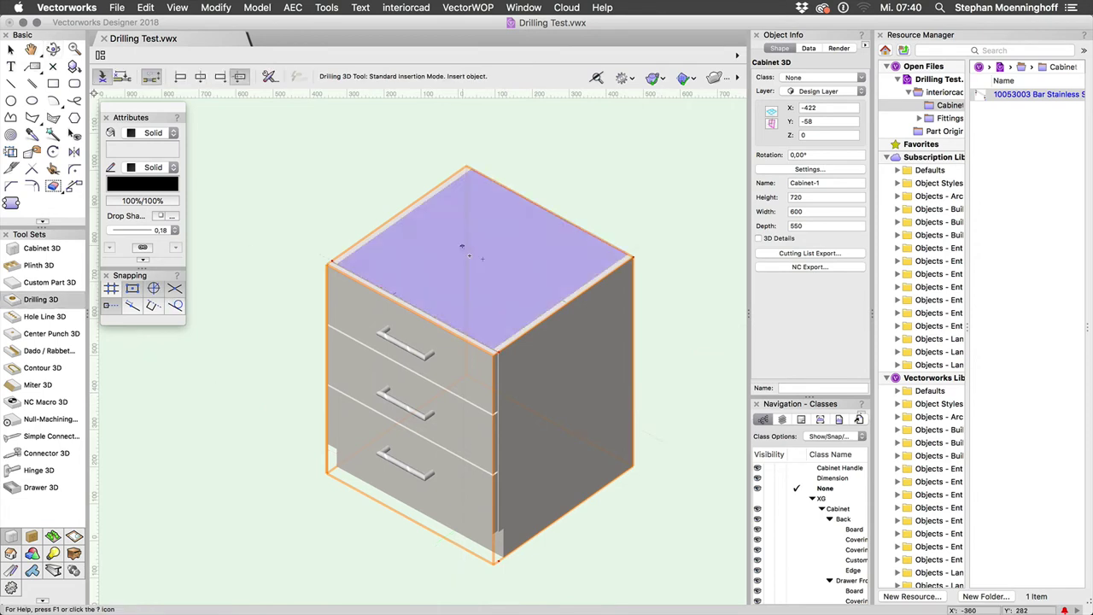
click(499, 253)
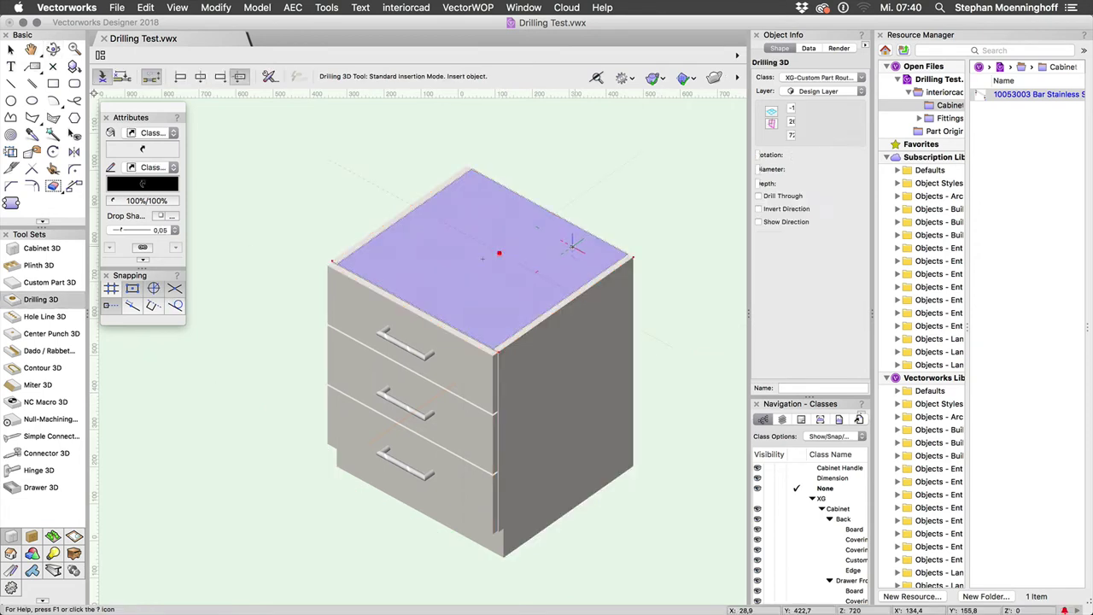
click(813, 169)
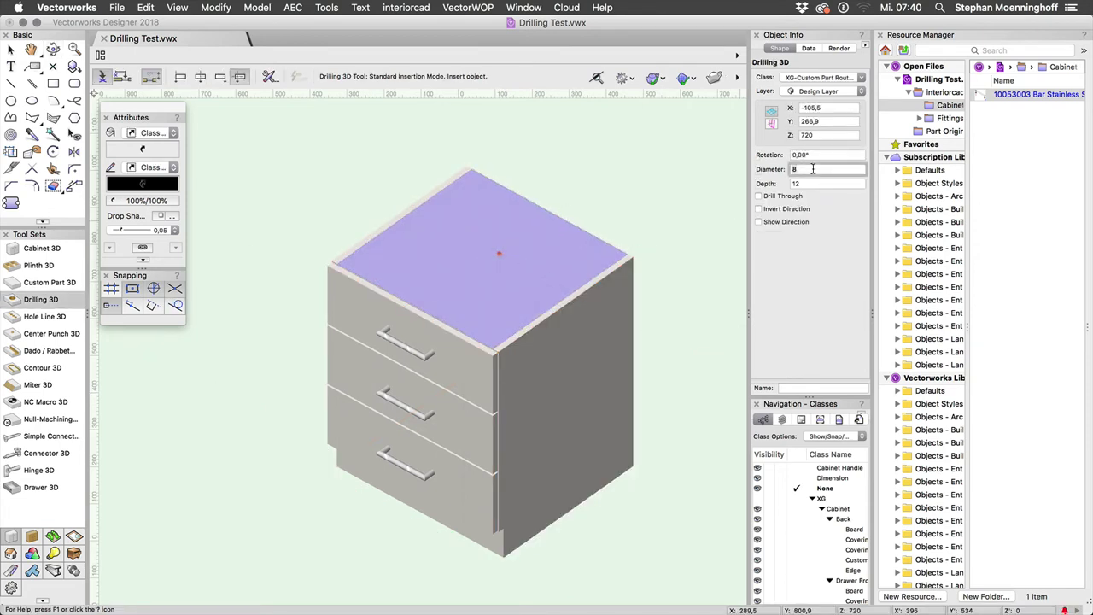
click(808, 183)
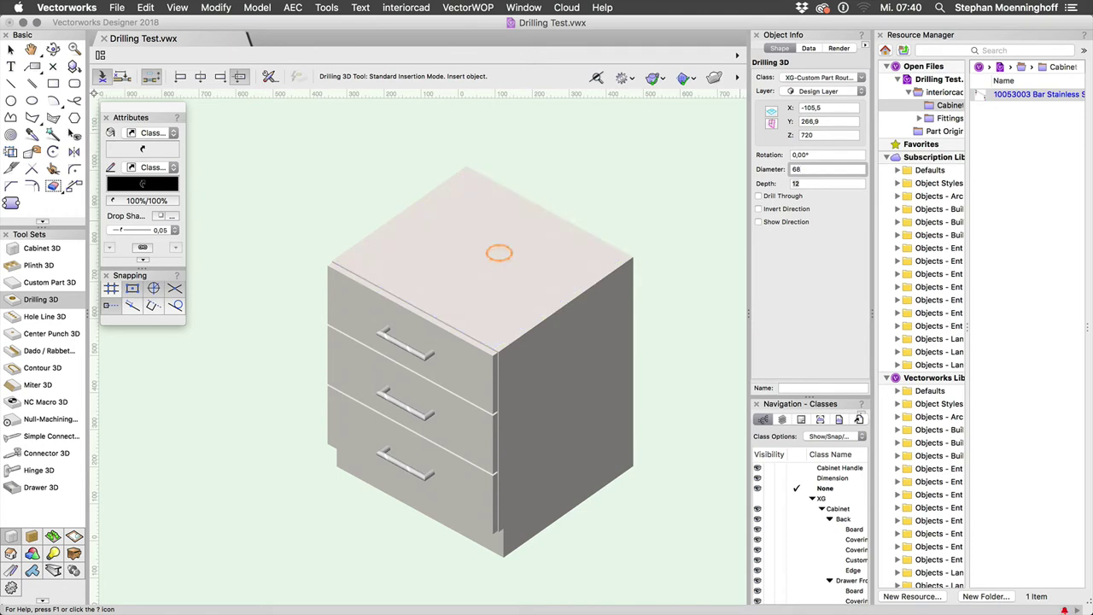
click(782, 196)
key(x)
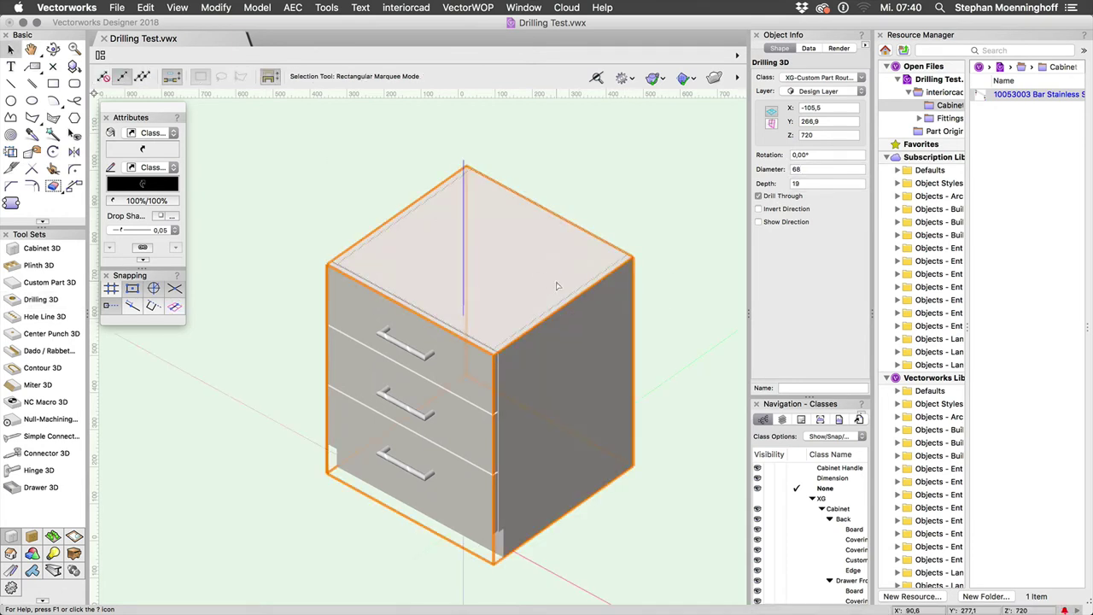
Step: Turn on the cabinet's 3D details and copy the 68 mm drilling to two more spots on the top
click(556, 286)
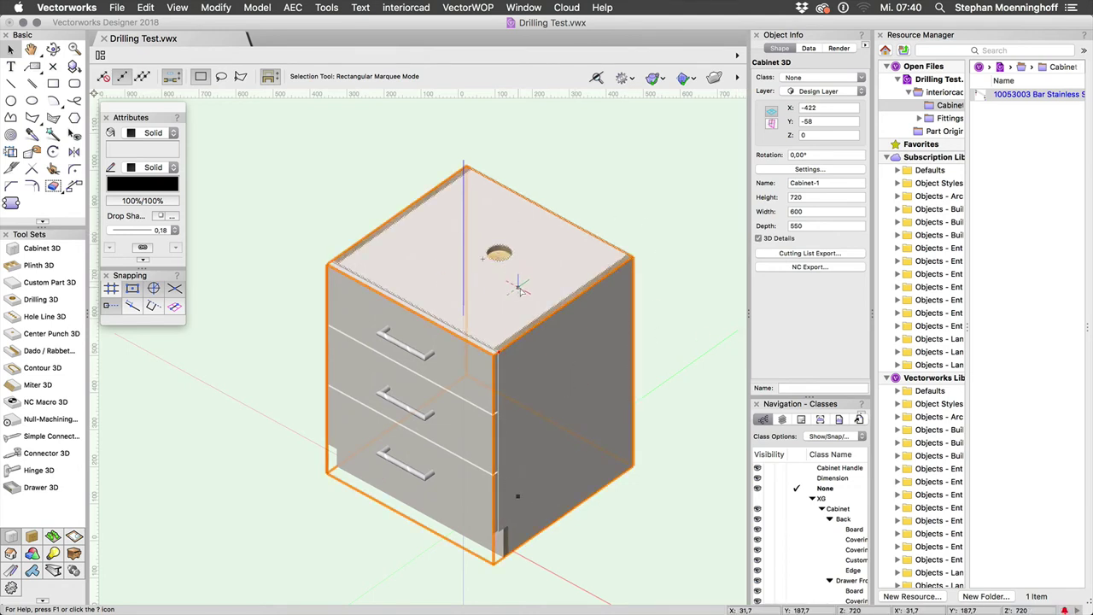
scroll(527, 292, up, 2)
scroll(526, 297, up, 1)
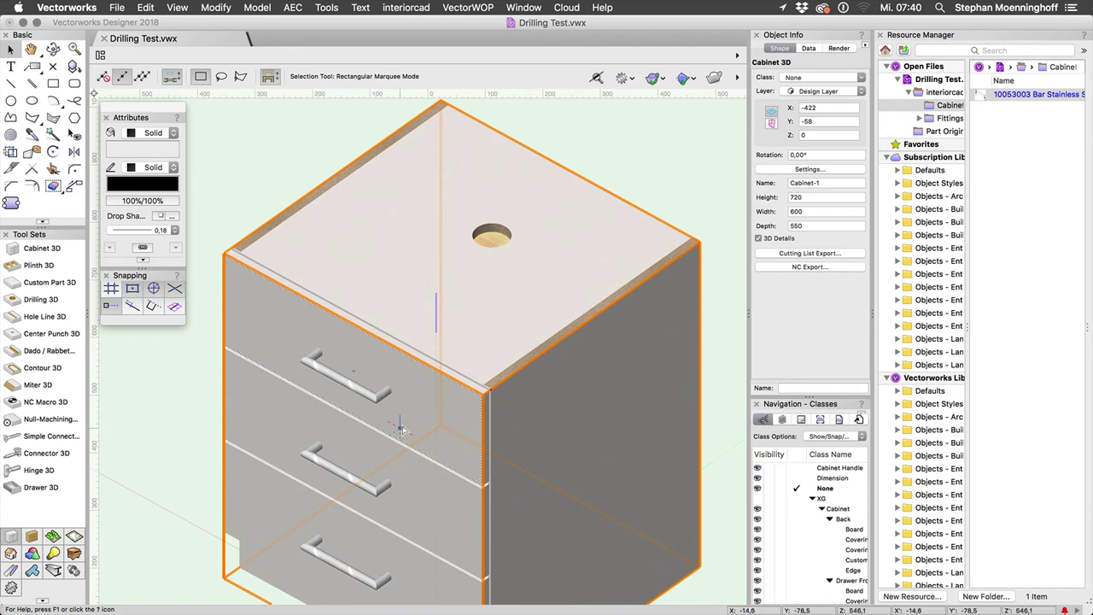
scroll(494, 241, up, 3)
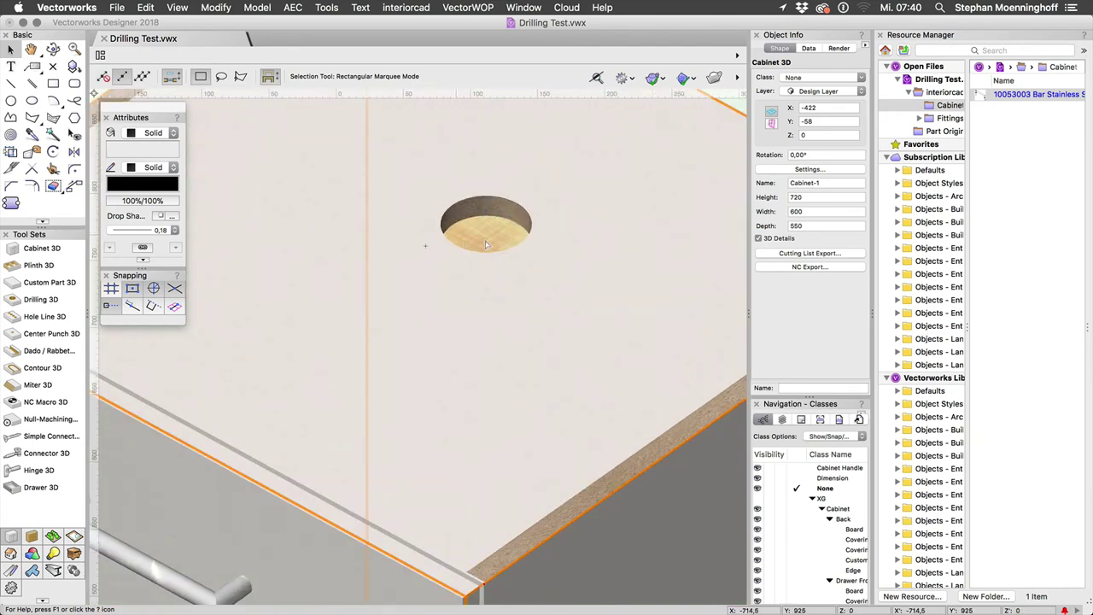
scroll(488, 274, down, 3)
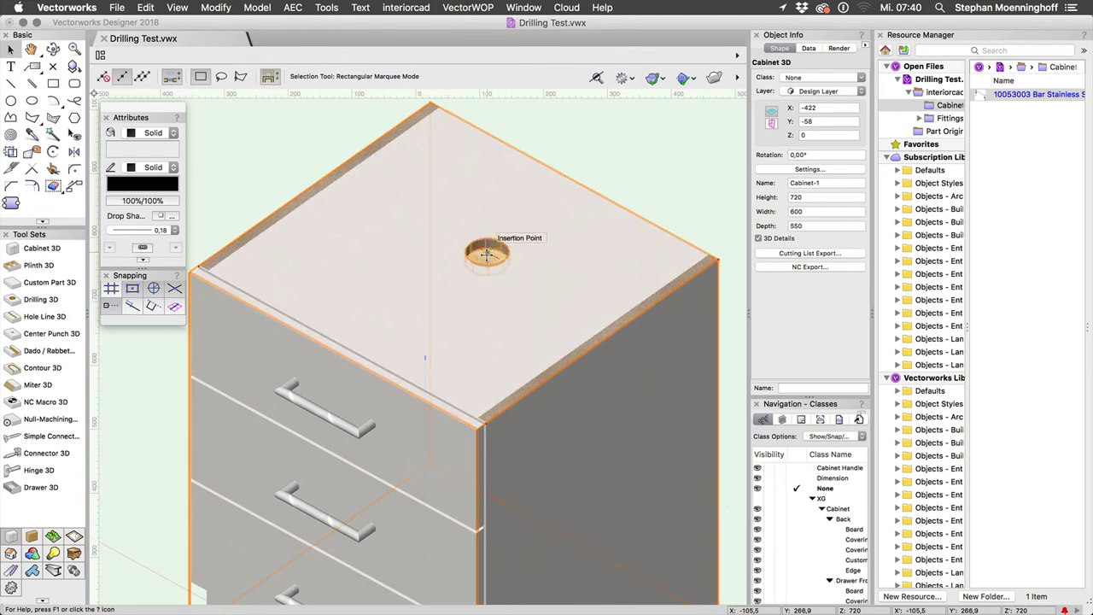
drag(487, 253, 507, 340)
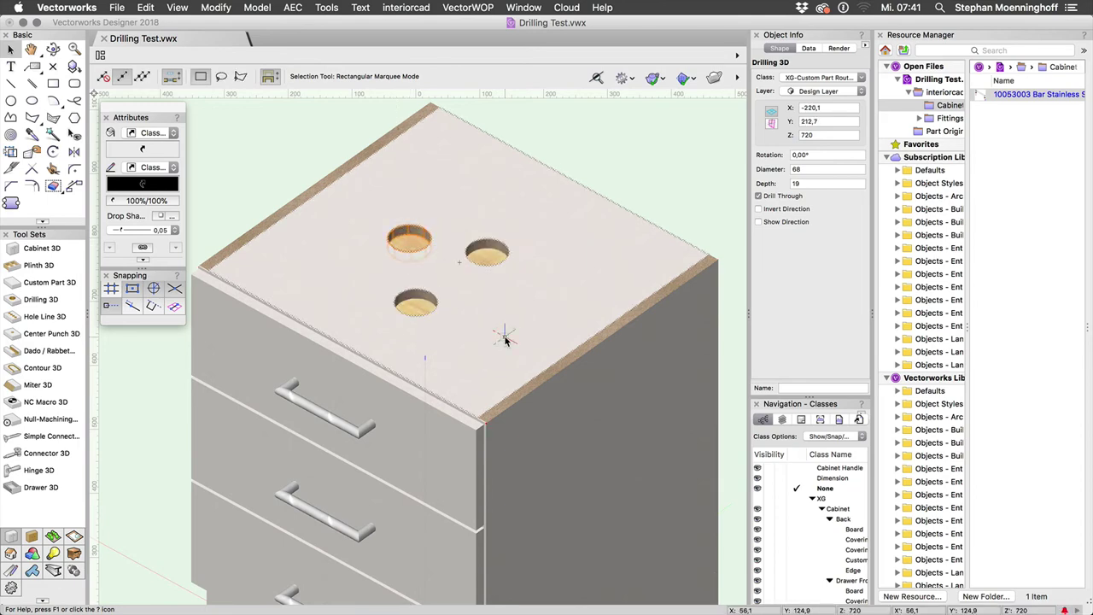
Step: Add the planes option to the view bar and set the working plane to Automatic for the Rectangle tool
scroll(505, 339, down, 3)
shift+middle_drag(504, 376, 447, 341)
key(4)
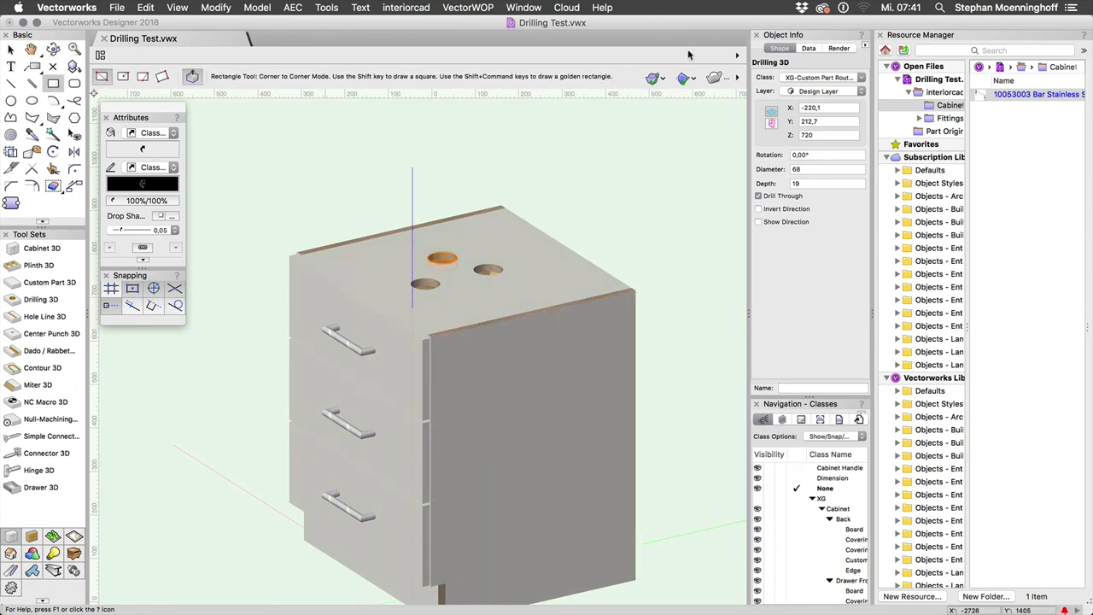
click(738, 57)
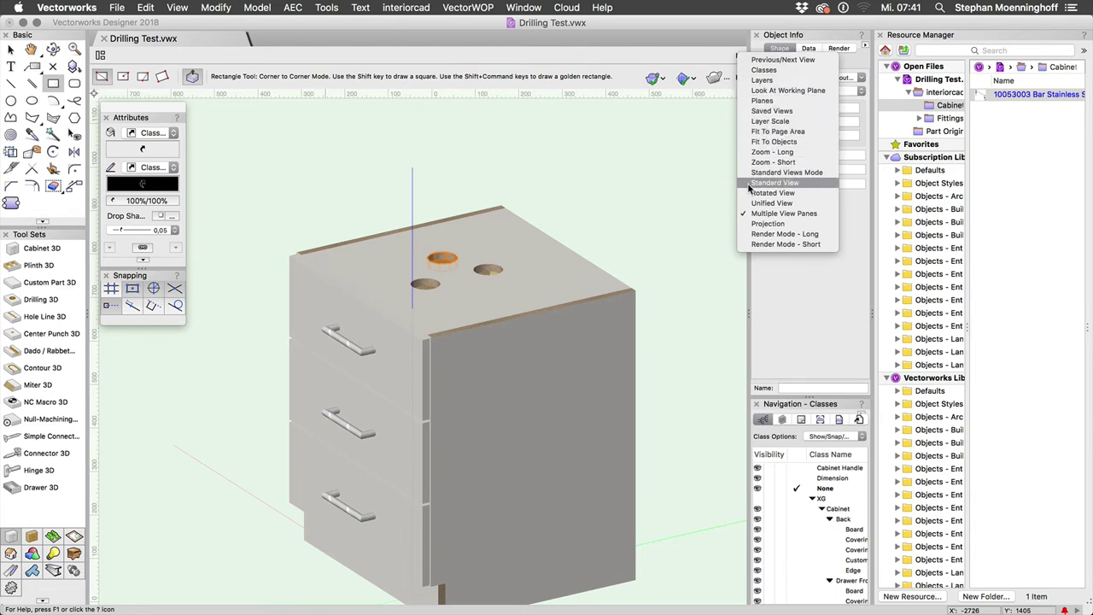
click(741, 102)
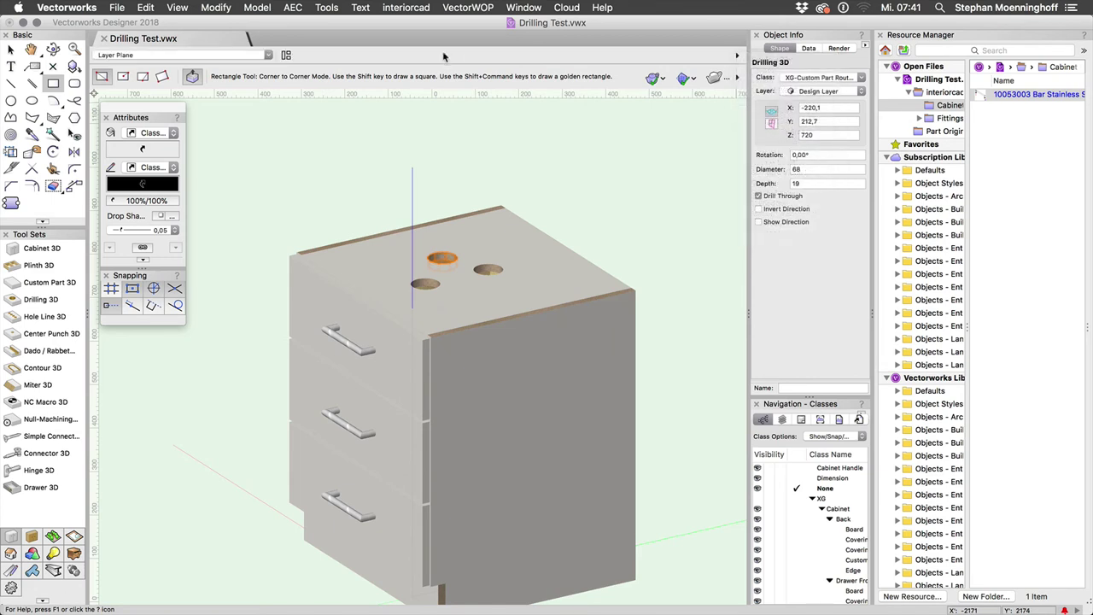
click(230, 55)
click(217, 69)
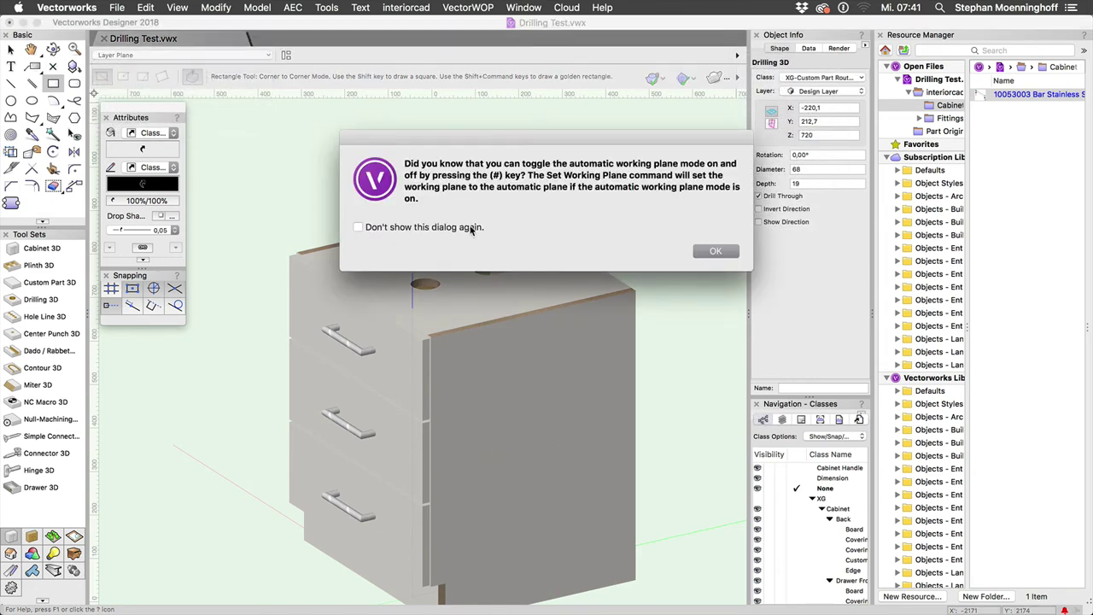
click(714, 250)
Step: Draw a rectangle about 236 × 94 mm on the cabinet's right side panel and convert it into a Contour 3D
click(489, 360)
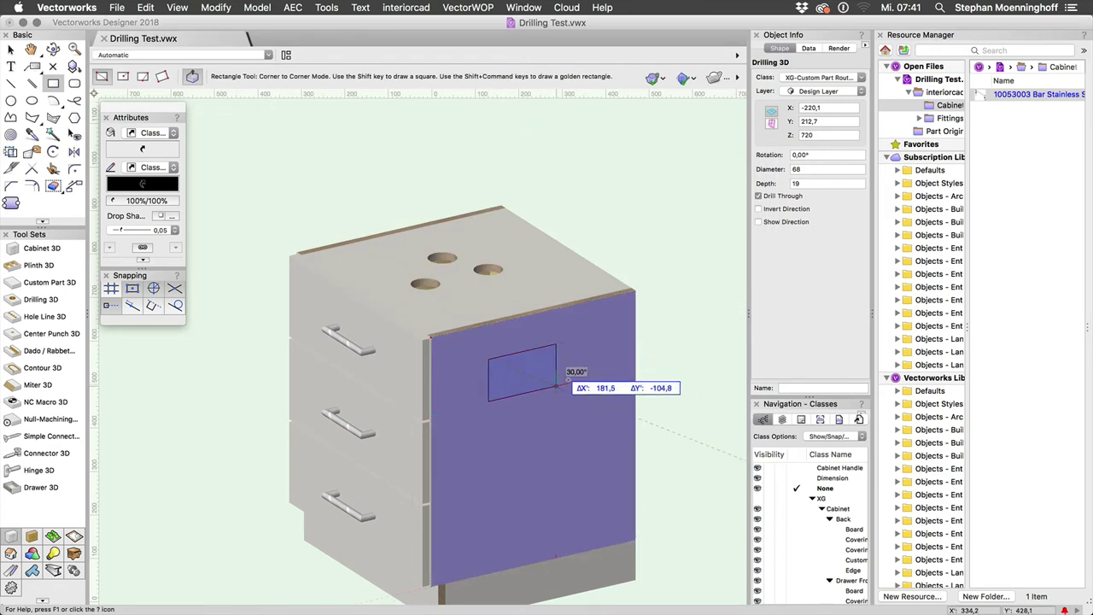
click(577, 377)
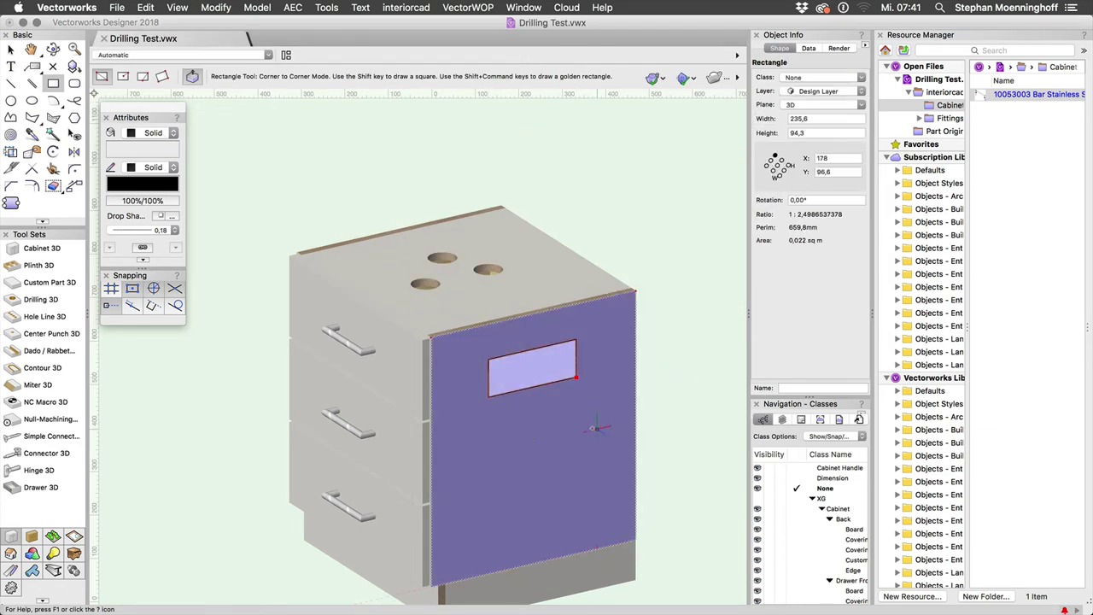
click(41, 368)
click(293, 80)
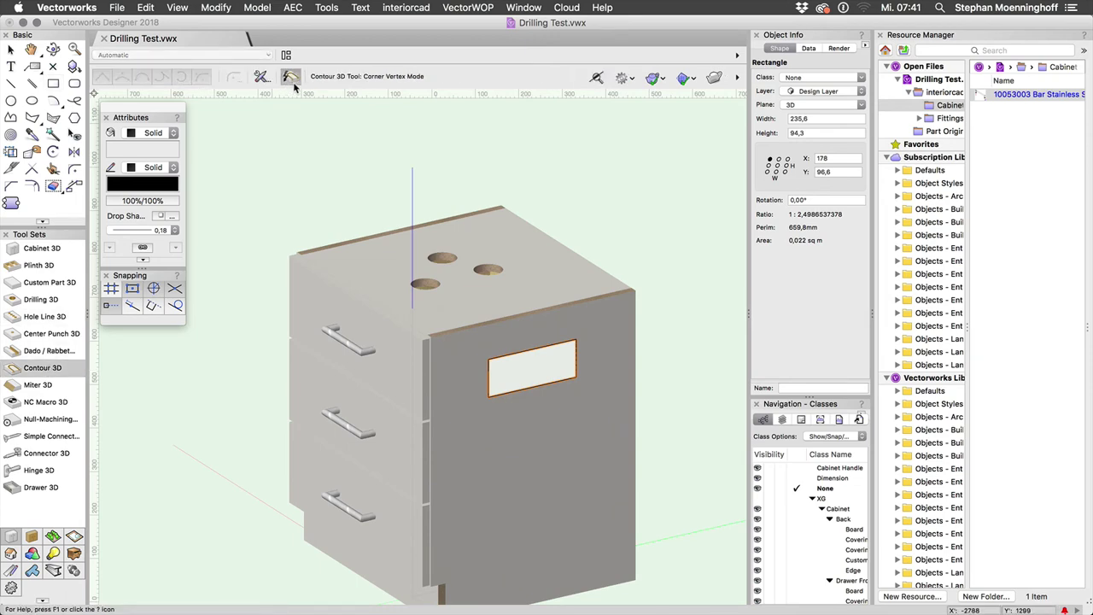
click(519, 390)
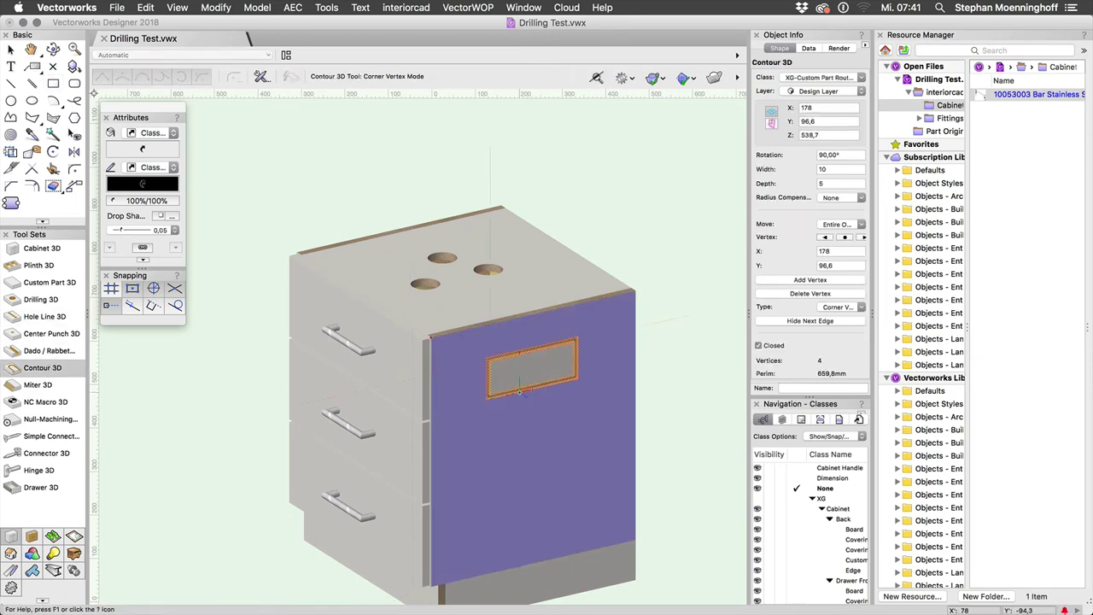
Step: Set the contour's depth to 20 mm on the cabinet's side panel and decline the backup copy
scroll(519, 392, up, 3)
key(x)
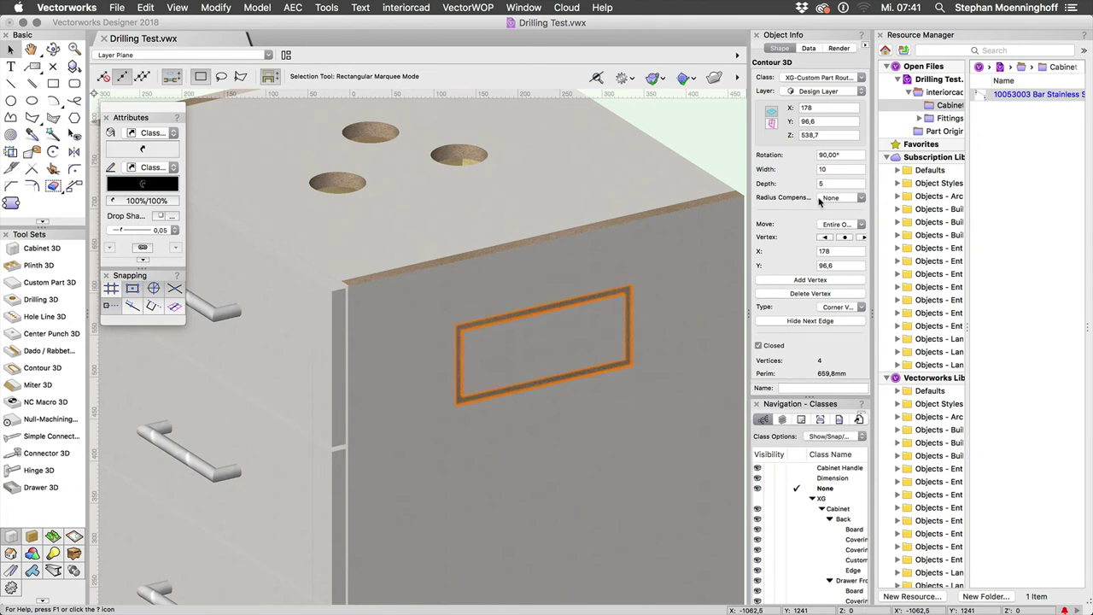
click(831, 183)
key(Return)
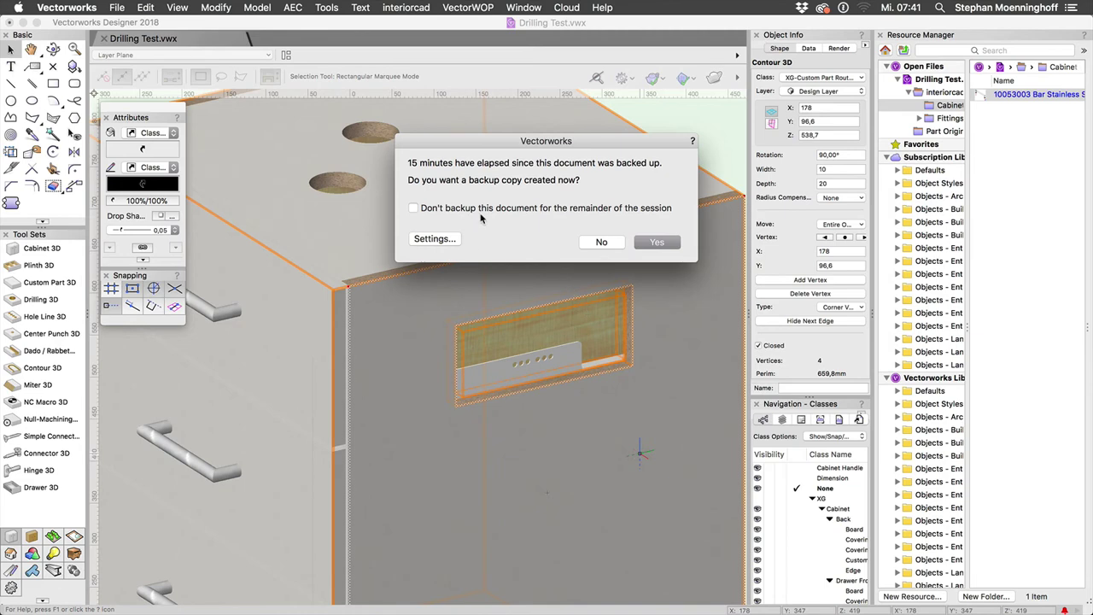
click(601, 242)
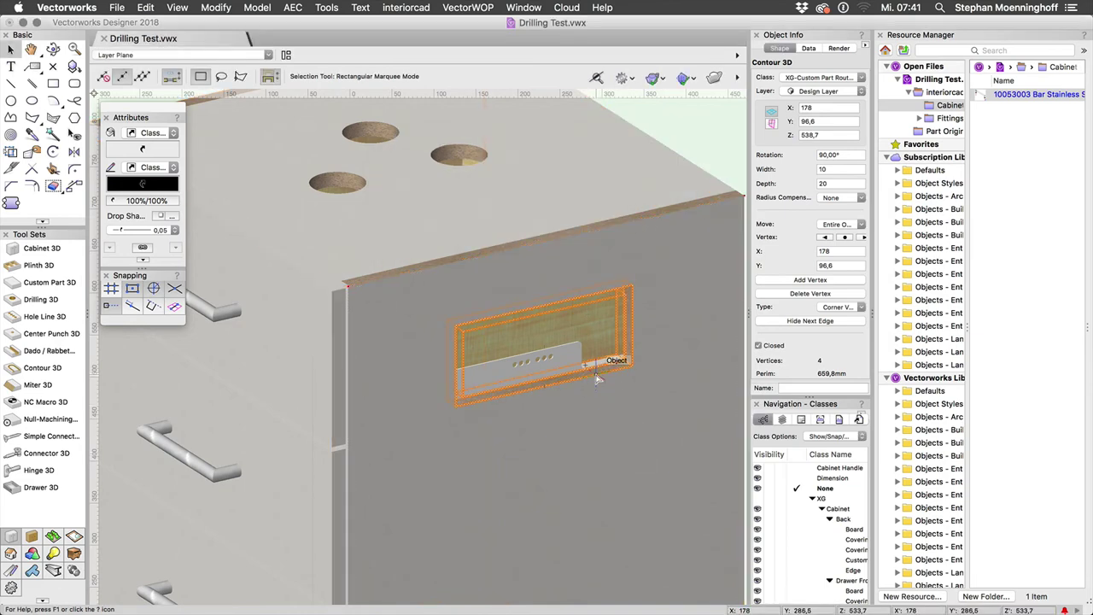
Step: Move the contour about 118 mm down the side panel and extend its upper edge upward by about 50 mm
drag(597, 378, 571, 435)
key(shift+c)
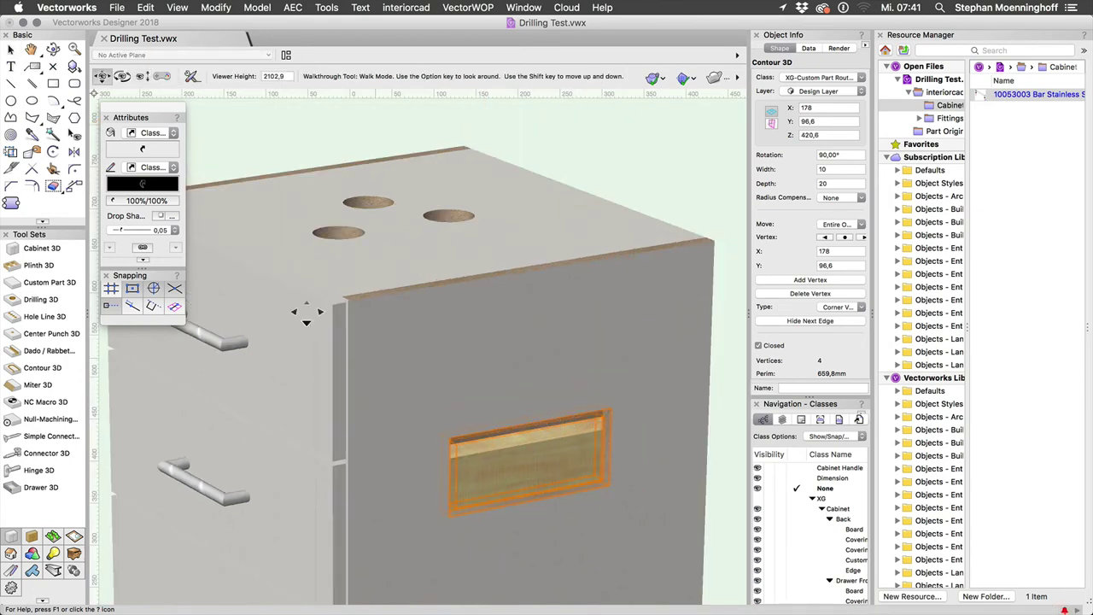
click(31, 151)
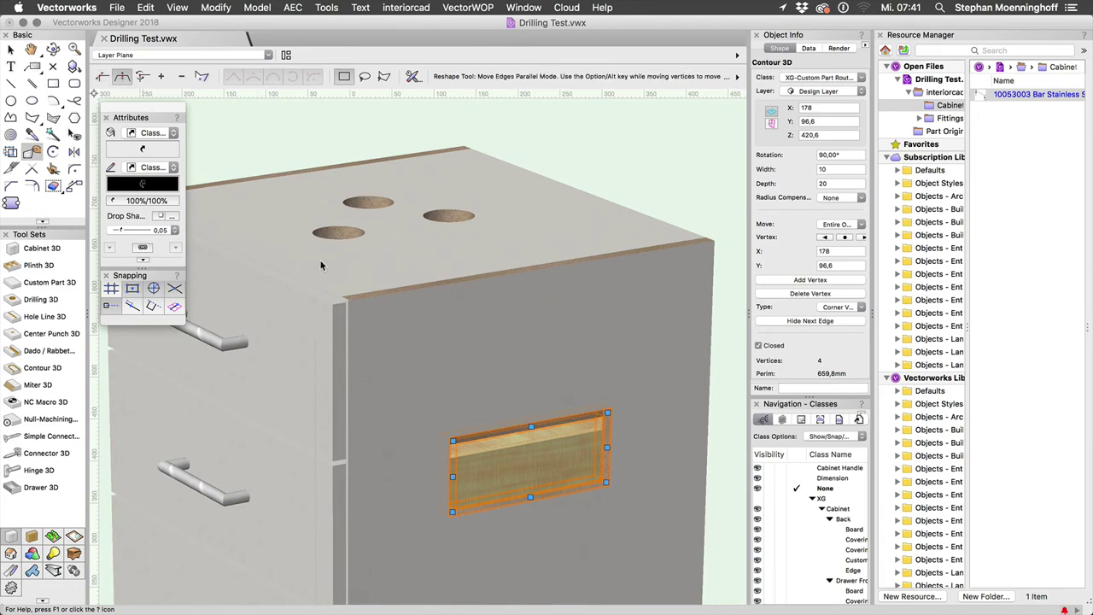
drag(530, 425, 605, 352)
scroll(607, 350, down, 5)
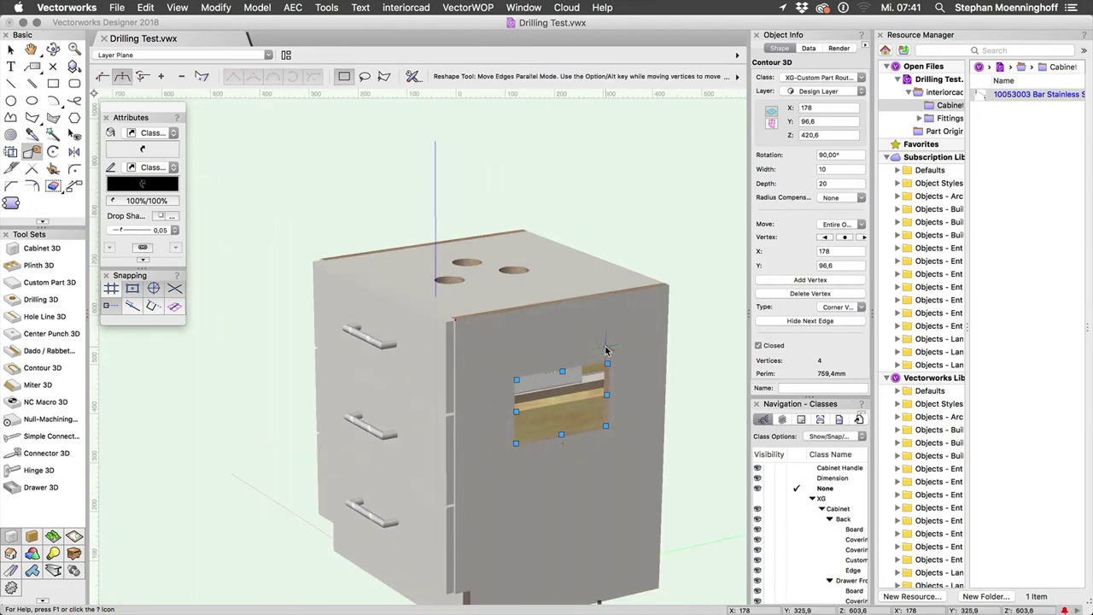
key(x)
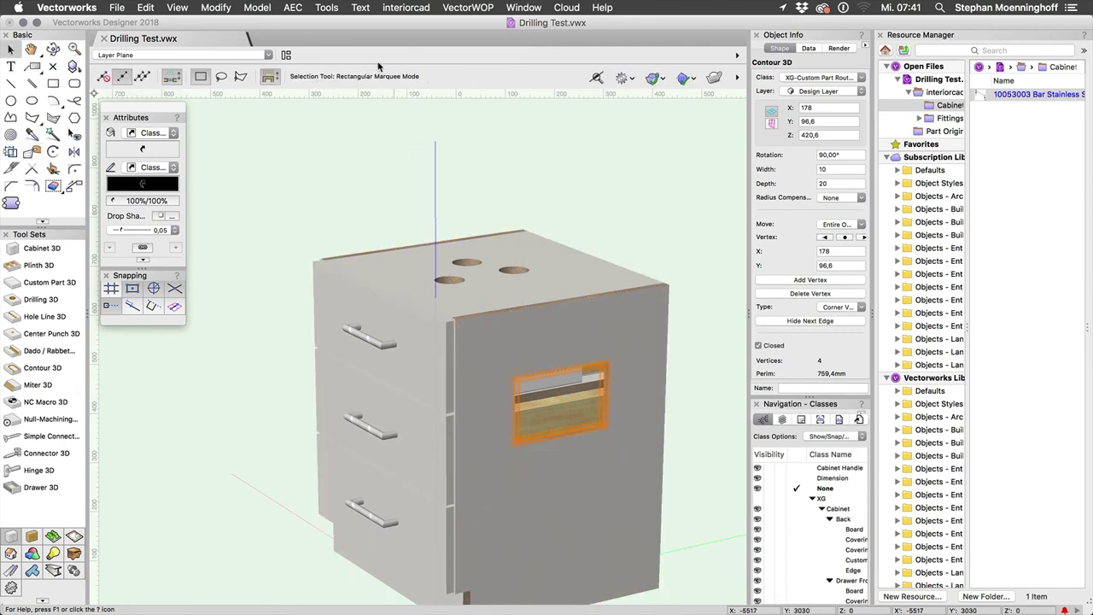
Step: Start an interiorcad NC export for the current layer and open its production settings
click(402, 7)
mouse_move(440, 128)
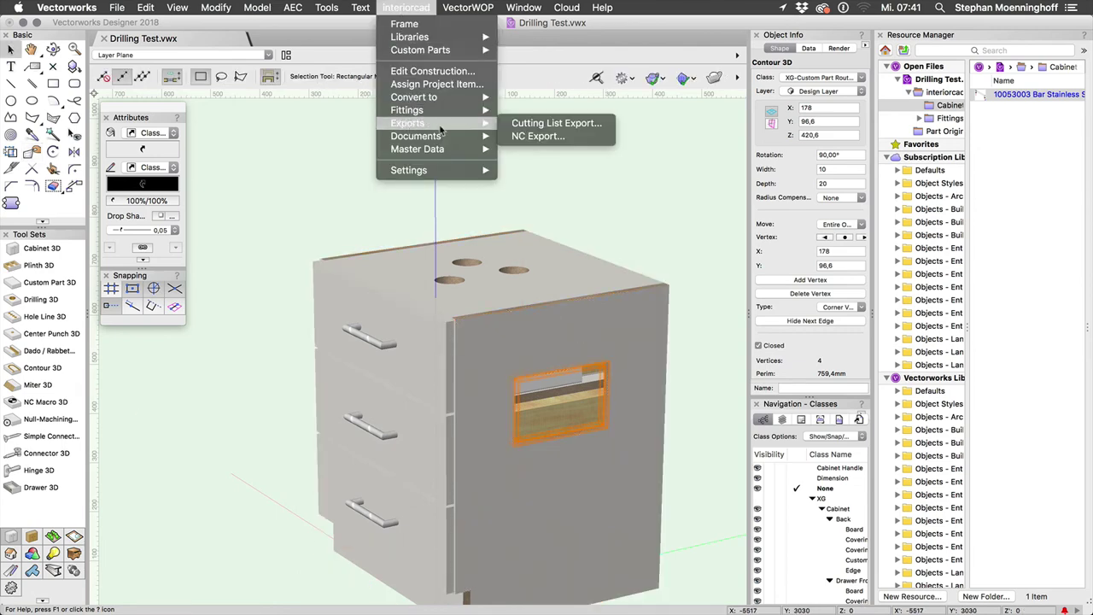
click(551, 139)
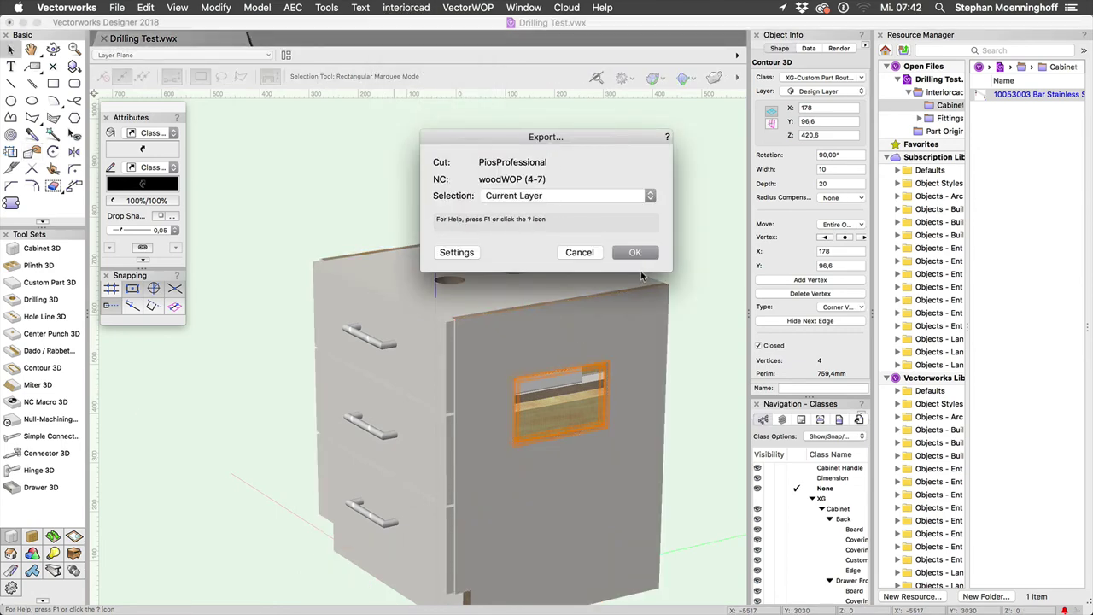
click(634, 255)
click(457, 253)
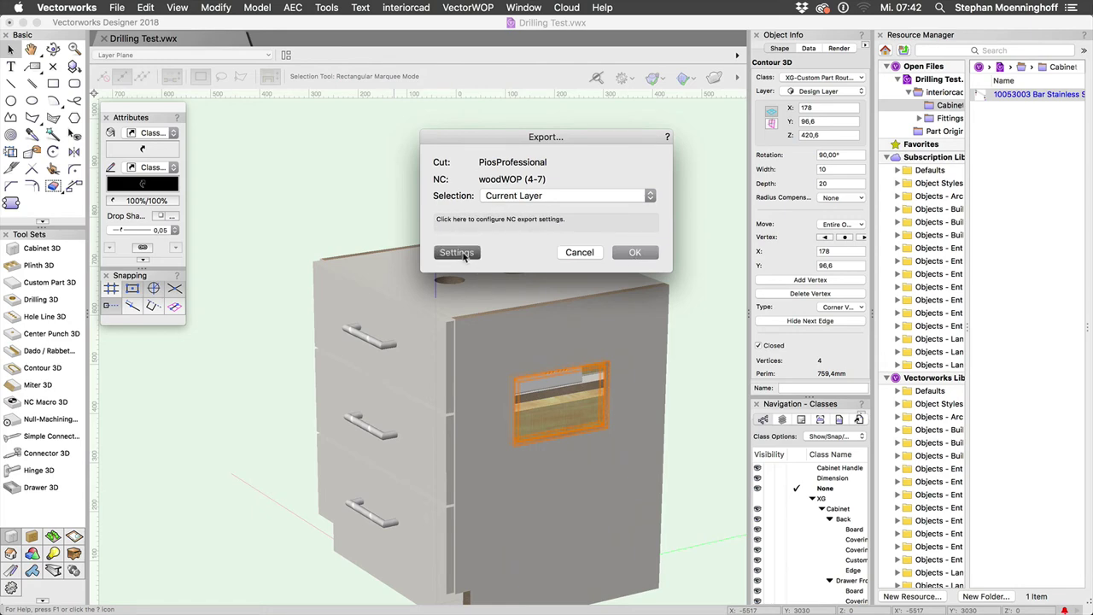
Step: Switch the NC output format to DXF (2D) and examine the properties of the Drill V 20 tool
click(456, 92)
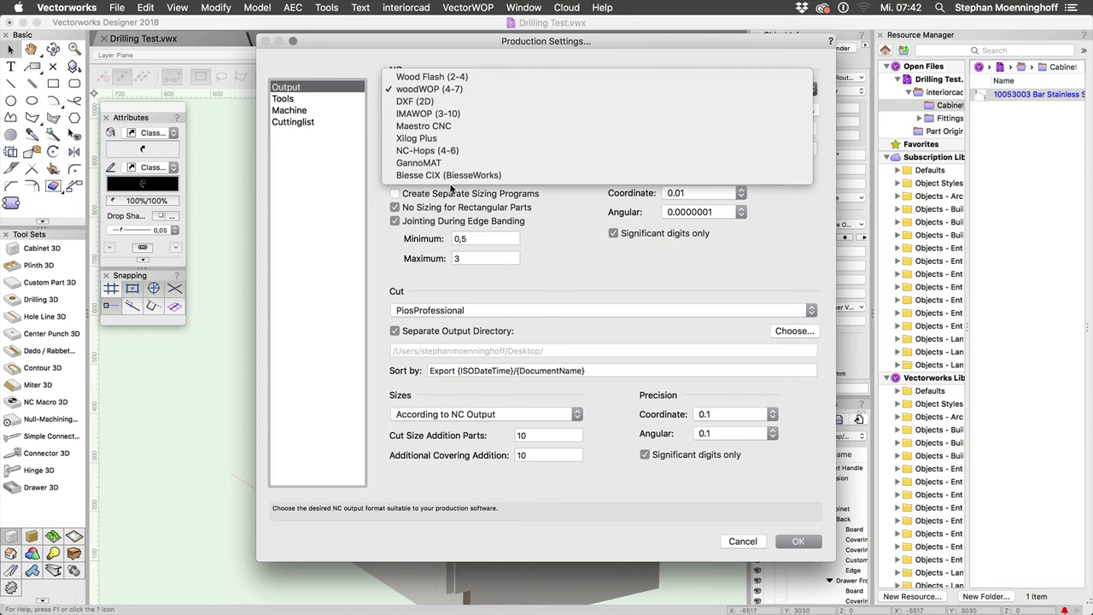
click(440, 105)
click(290, 99)
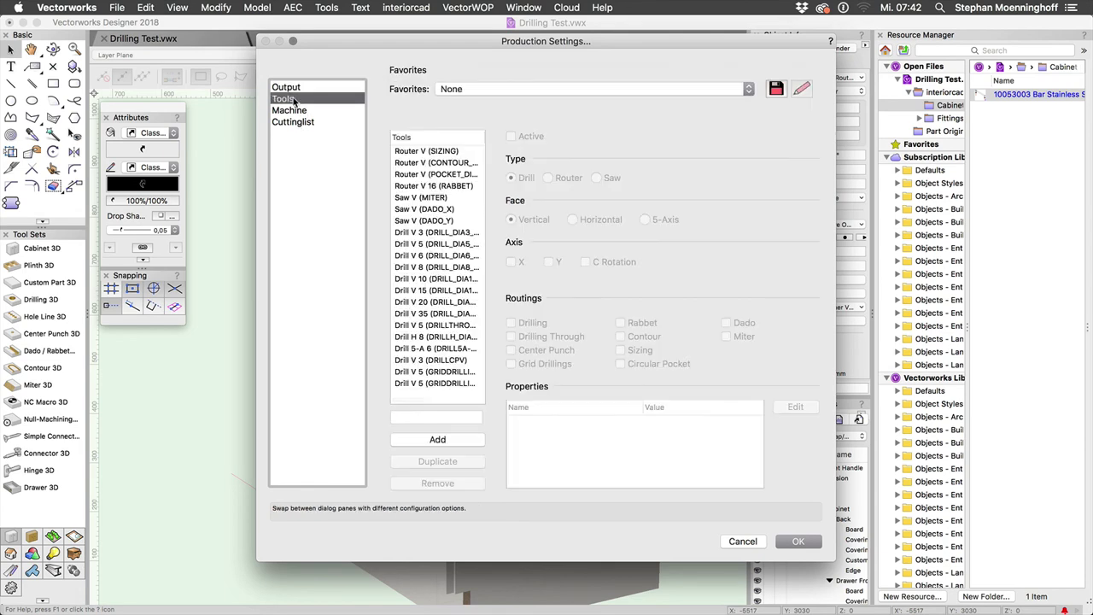
click(438, 303)
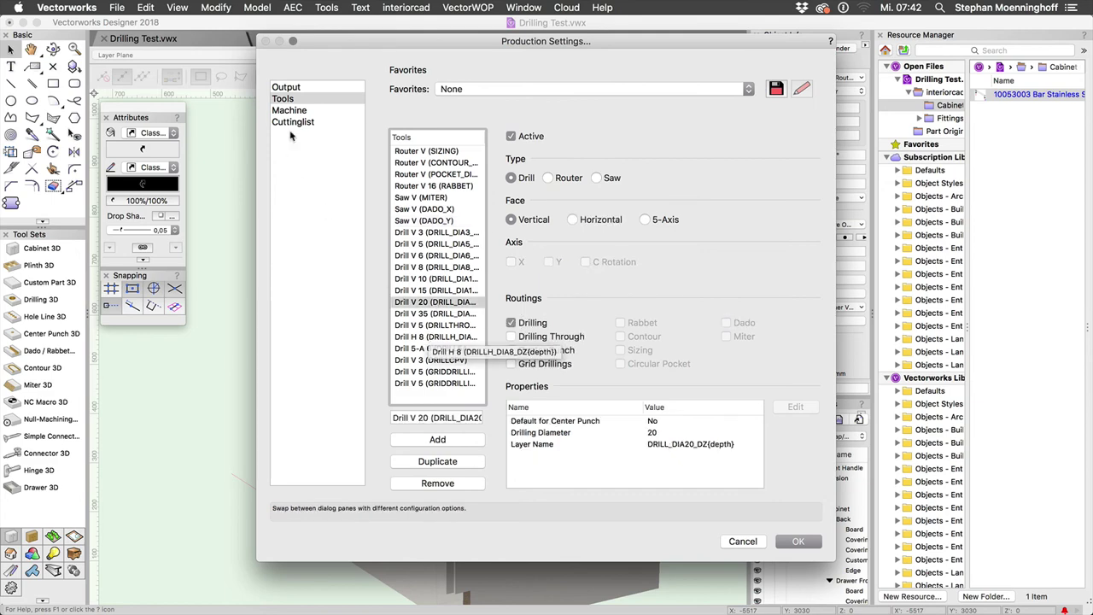
Step: Set the NC output format to woodWOP (4-7) and run the export for the current layer
click(288, 86)
click(389, 88)
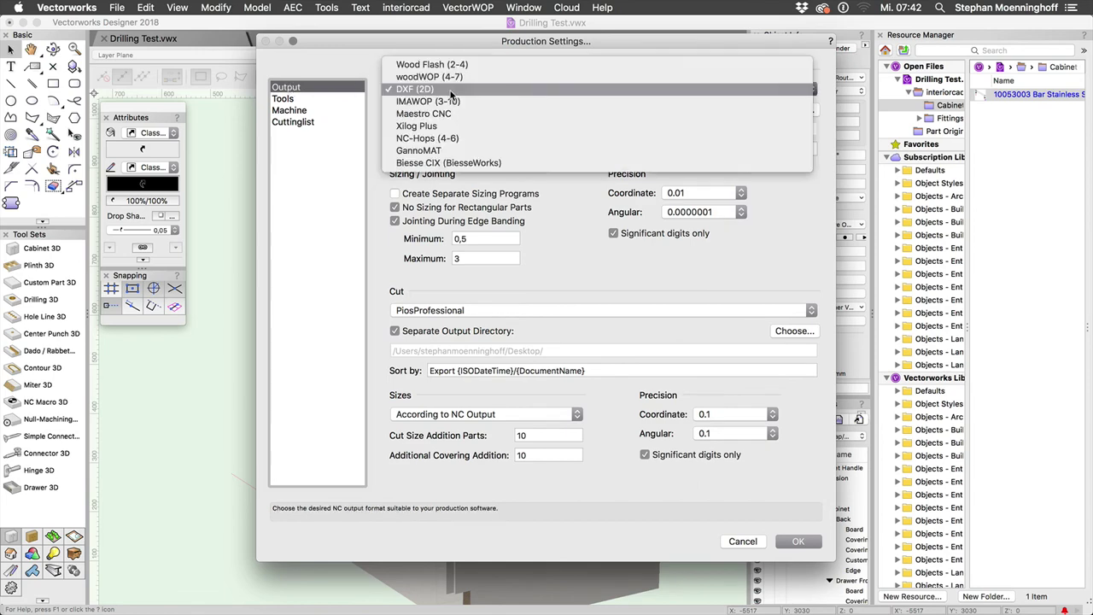
click(430, 76)
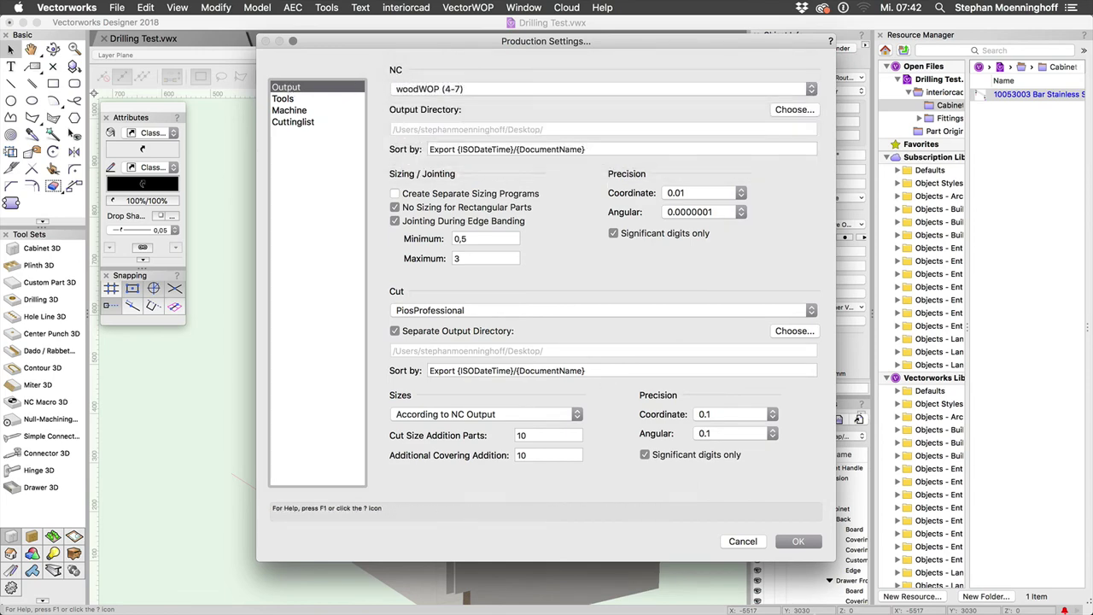
click(786, 542)
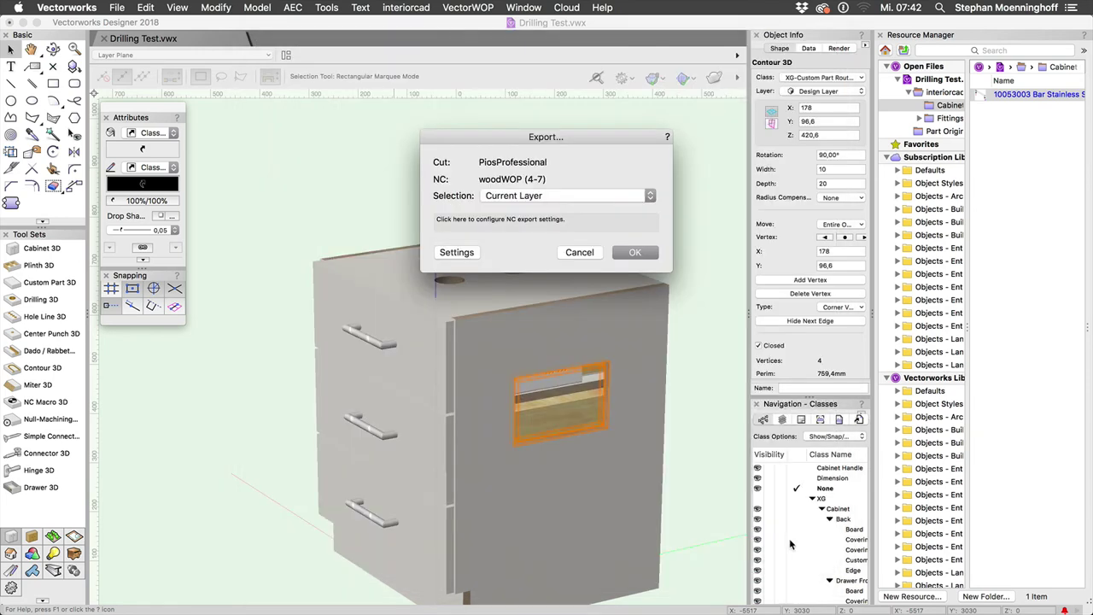
click(632, 251)
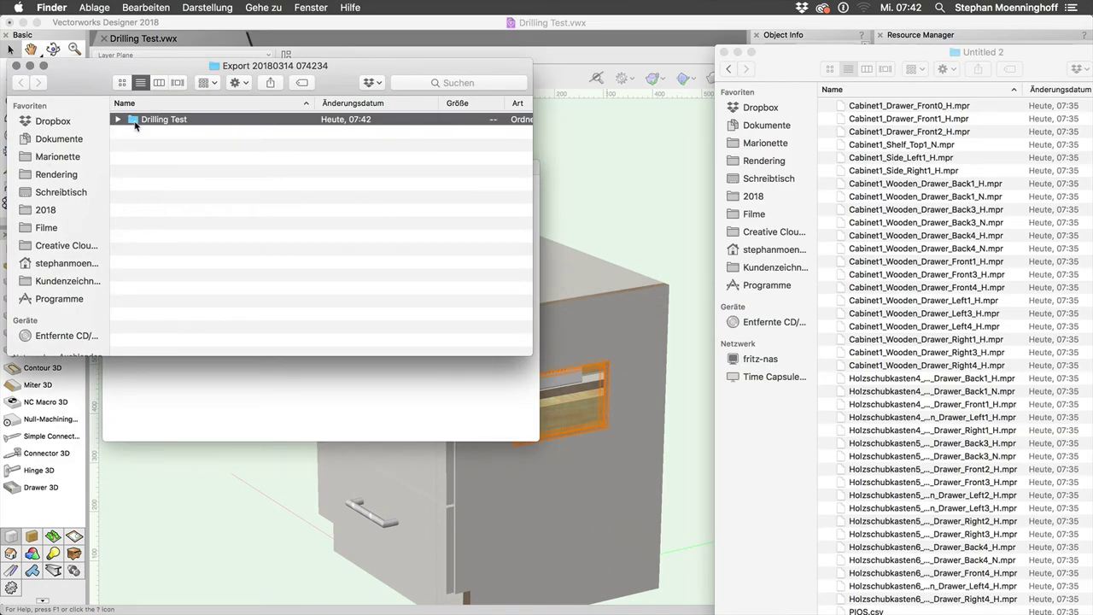
Step: Open the exported Drilling Test folder in Finder and place its window over woodWOP running in VMware Fusion
double_click(135, 121)
drag(79, 96, 730, 94)
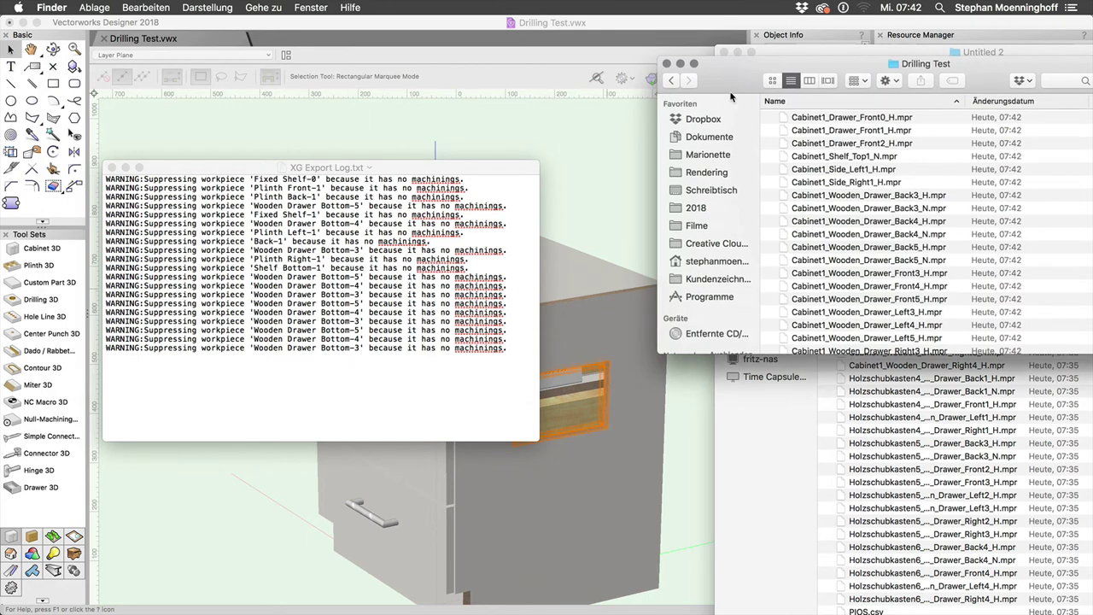
key(super+Tab)
key(super+Tab)
key(super+Tab)
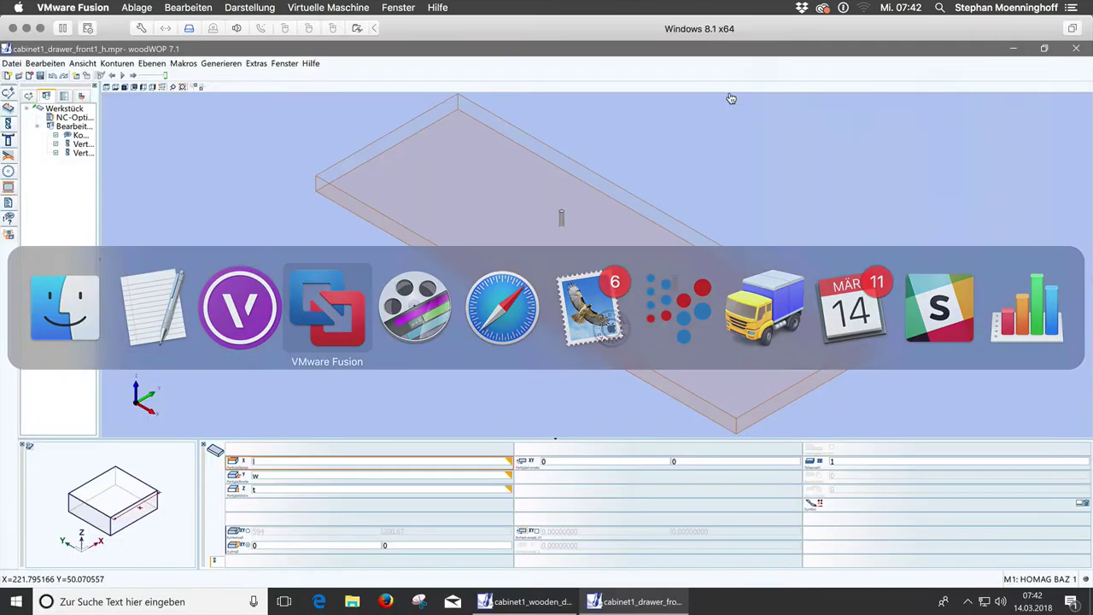
key(super+Tab)
key(super+Tab)
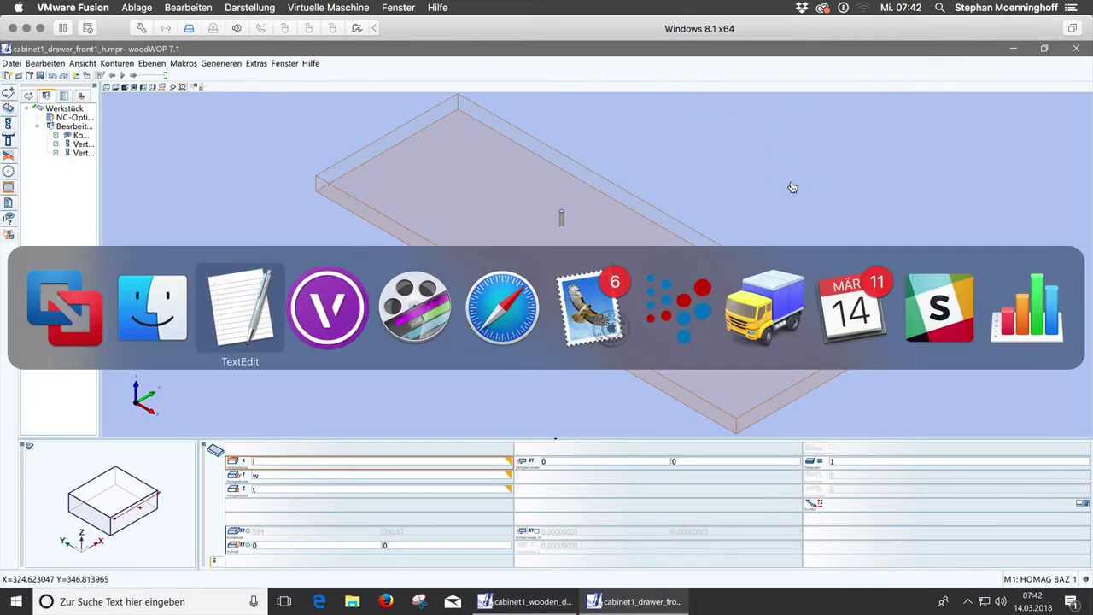
key(super+shift+Tab)
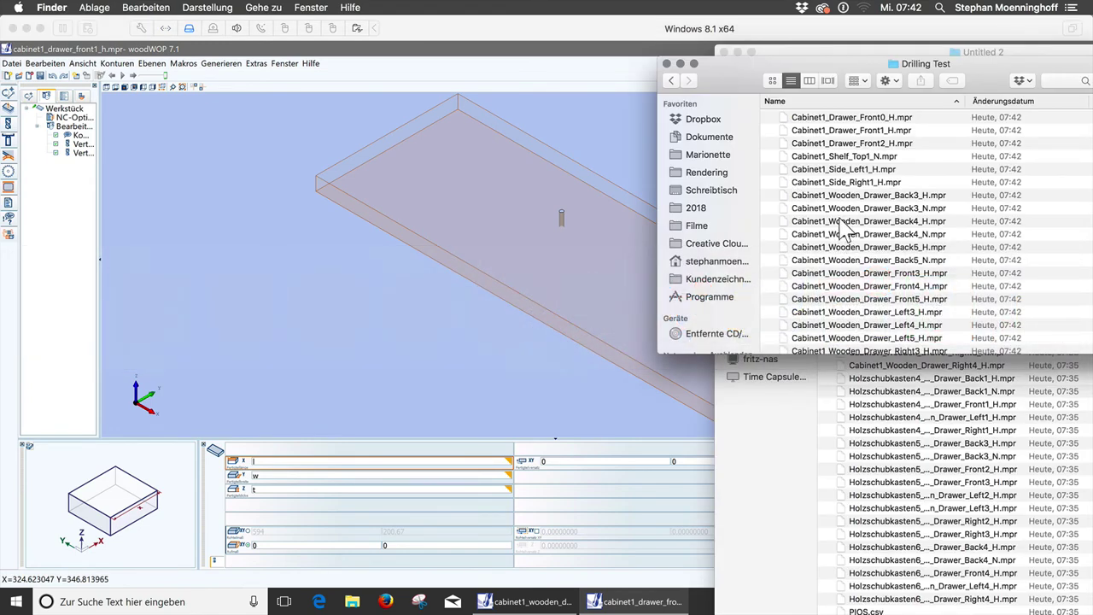
Step: Enlarge the exported file list and load Cabinet1_Drawer_Front0_H.mpr into woodWOP
drag(822, 353, 822, 585)
click(859, 145)
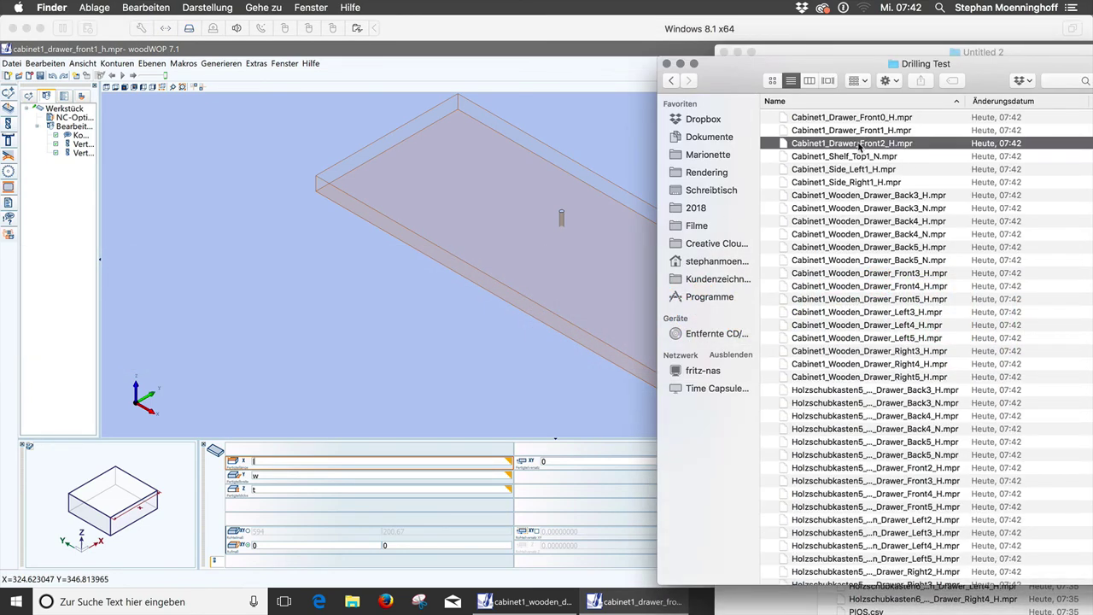
drag(857, 120, 539, 252)
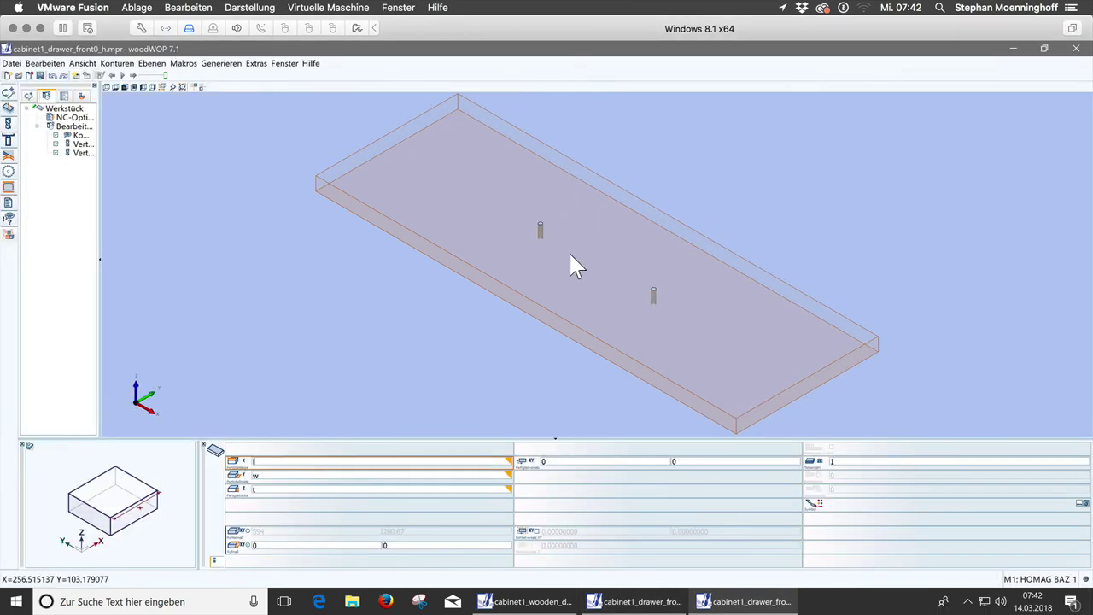
Step: Return to the exported files in Finder and load Cabinet1_Wooden_Drawer_Front3_H.mpr into woodWOP to inspect its drillings
key(super+Tab)
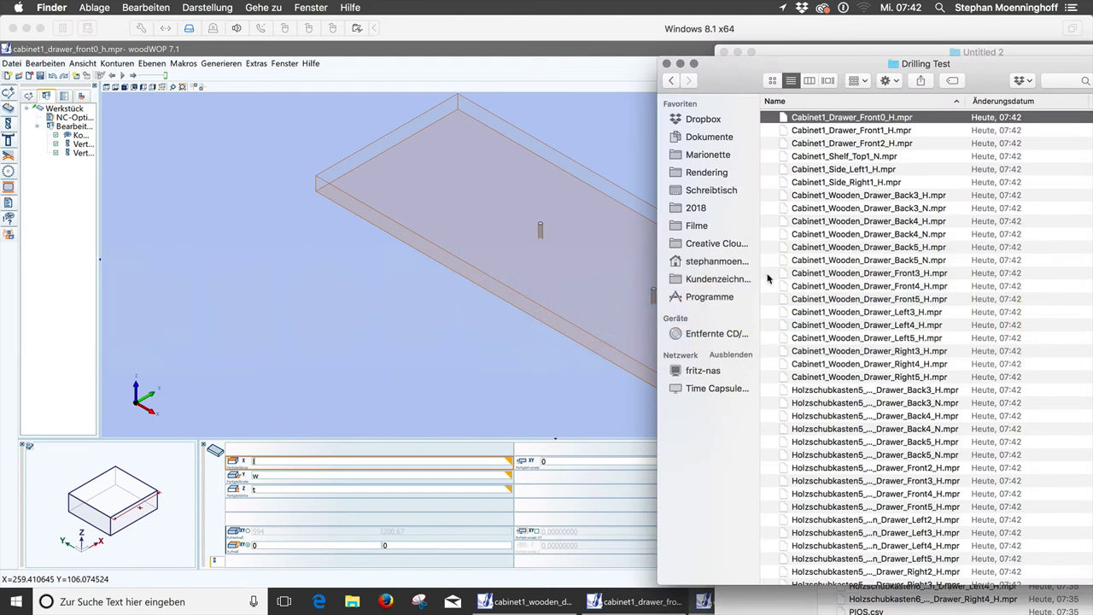
scroll(815, 317, down, 1)
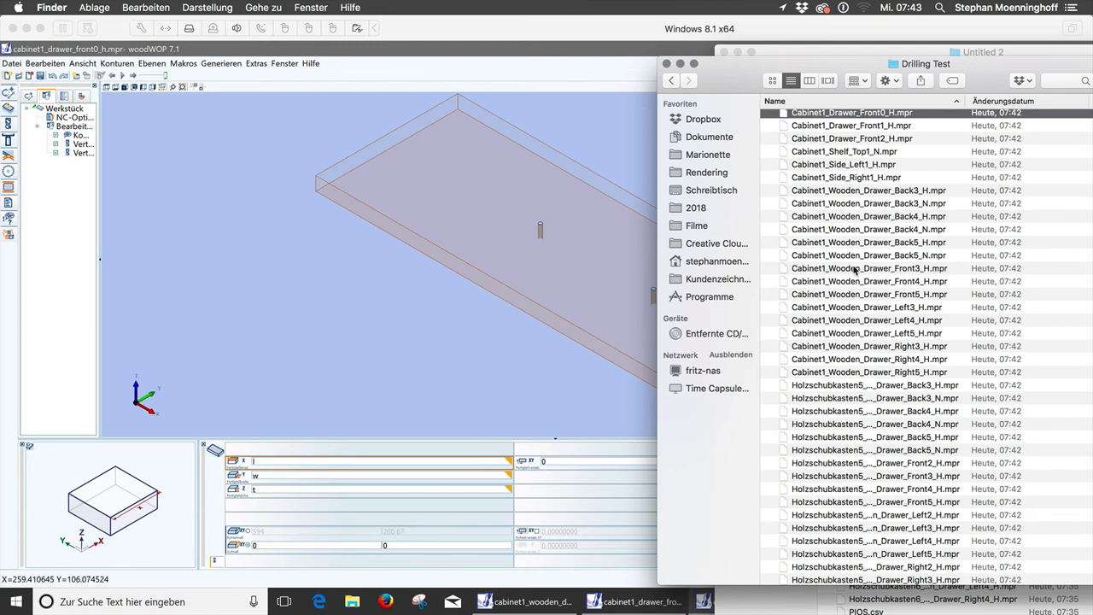
drag(854, 271, 595, 268)
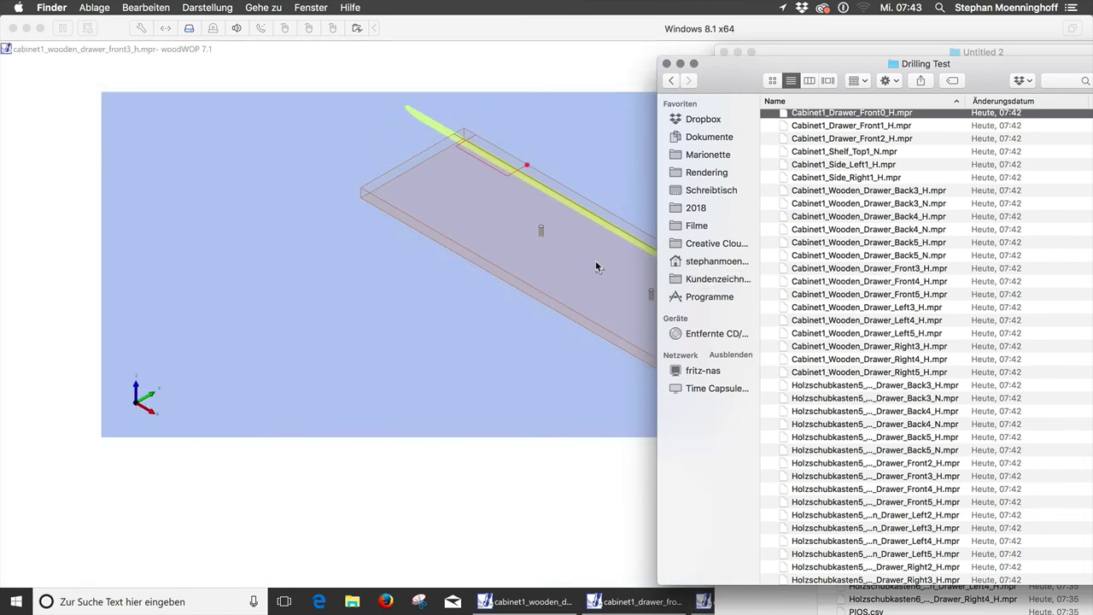
click(595, 267)
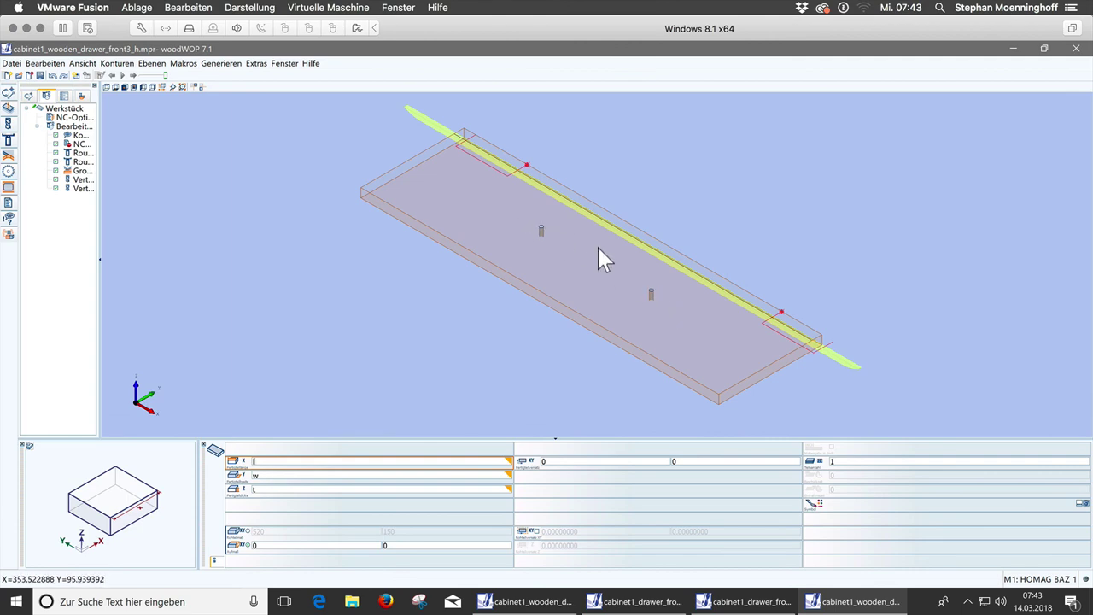
Step: Go back to the exported files in Finder and load Cabinet1_Shelf_Top1_N.mpr into woodWOP to inspect the top panel
key(super+Tab)
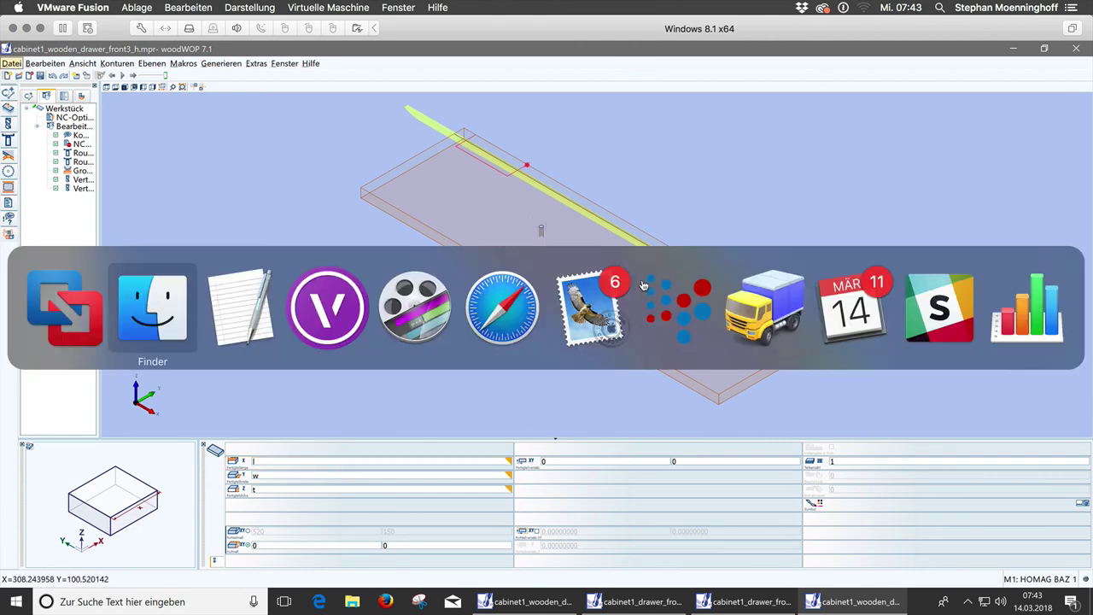
scroll(828, 316, down, 2)
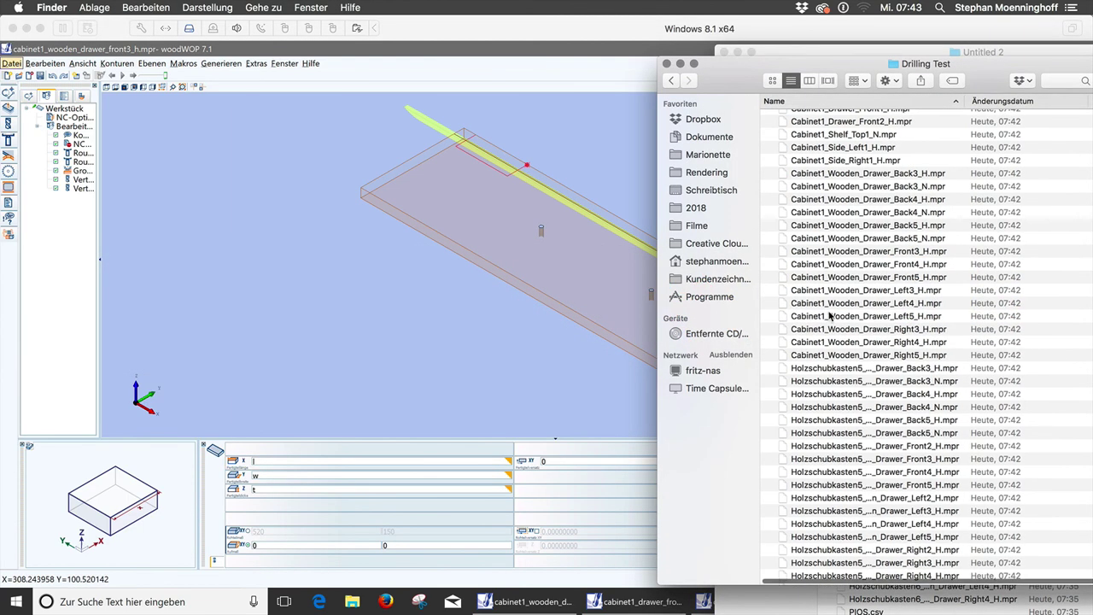
scroll(828, 316, up, 3)
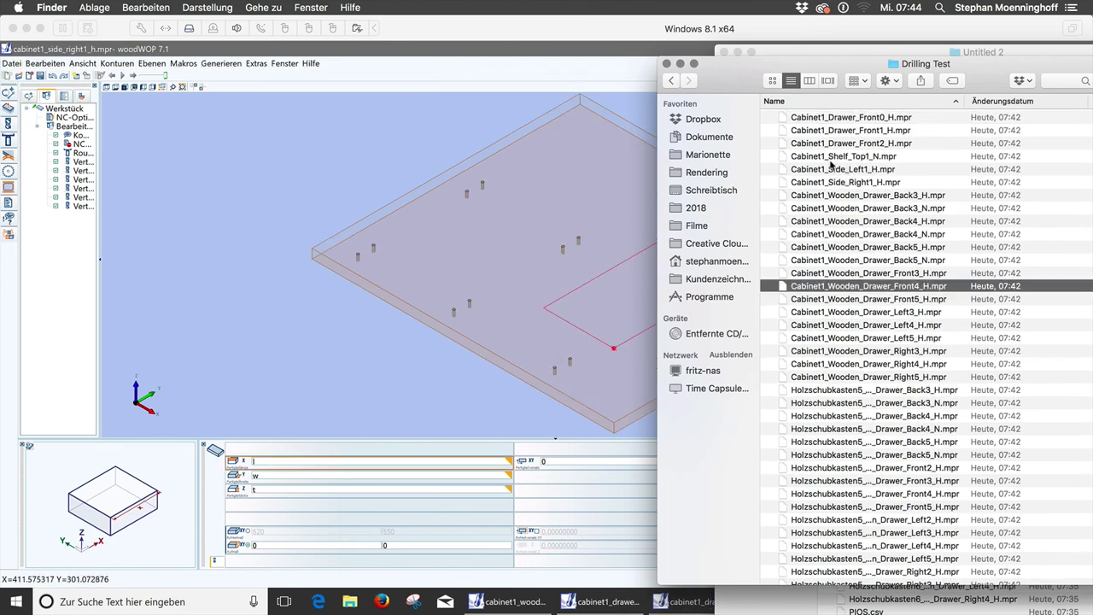
drag(832, 157, 609, 238)
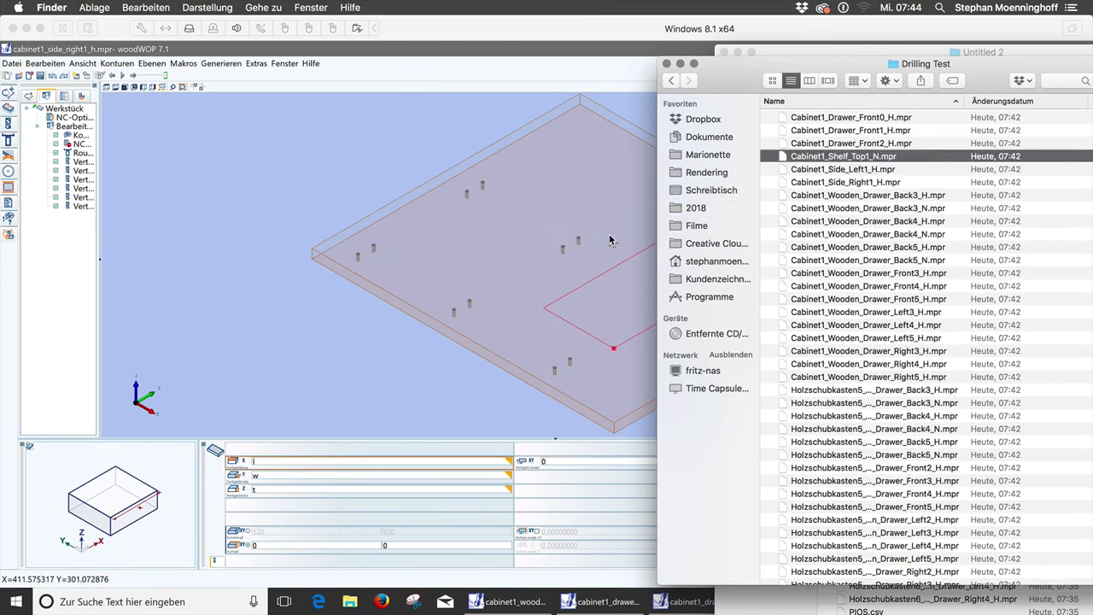
click(613, 241)
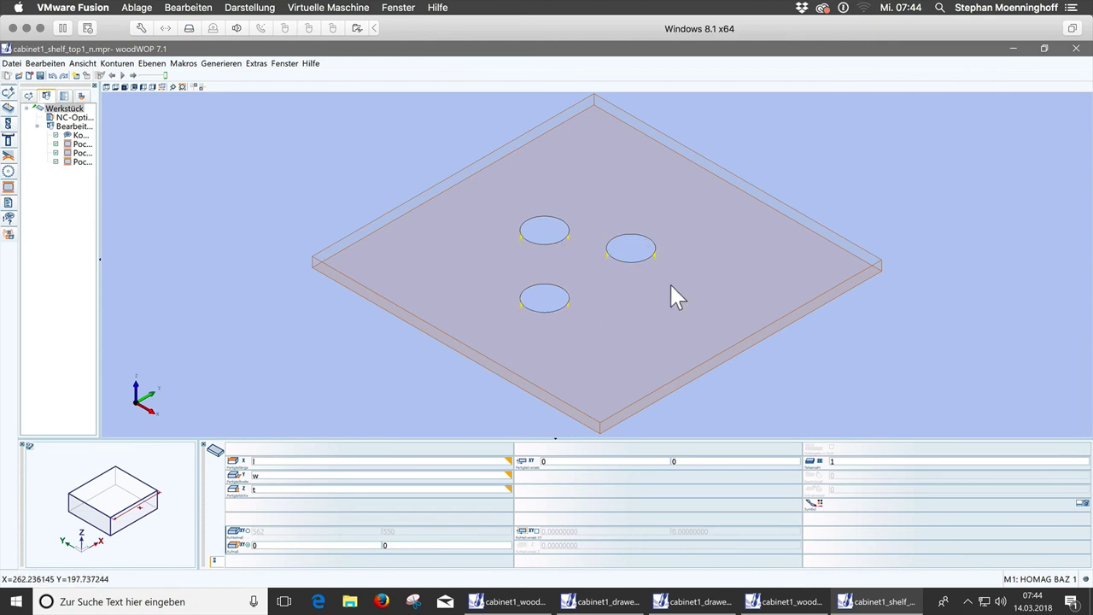